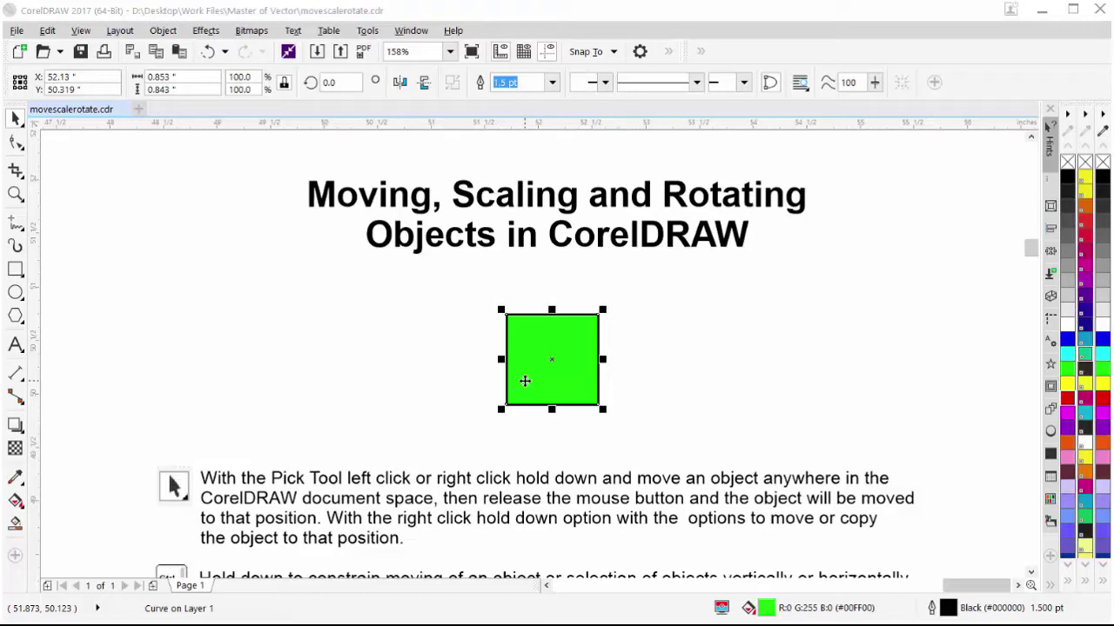
- Move the green square up right of the title, then back beneath it with Move Here
click(649, 404)
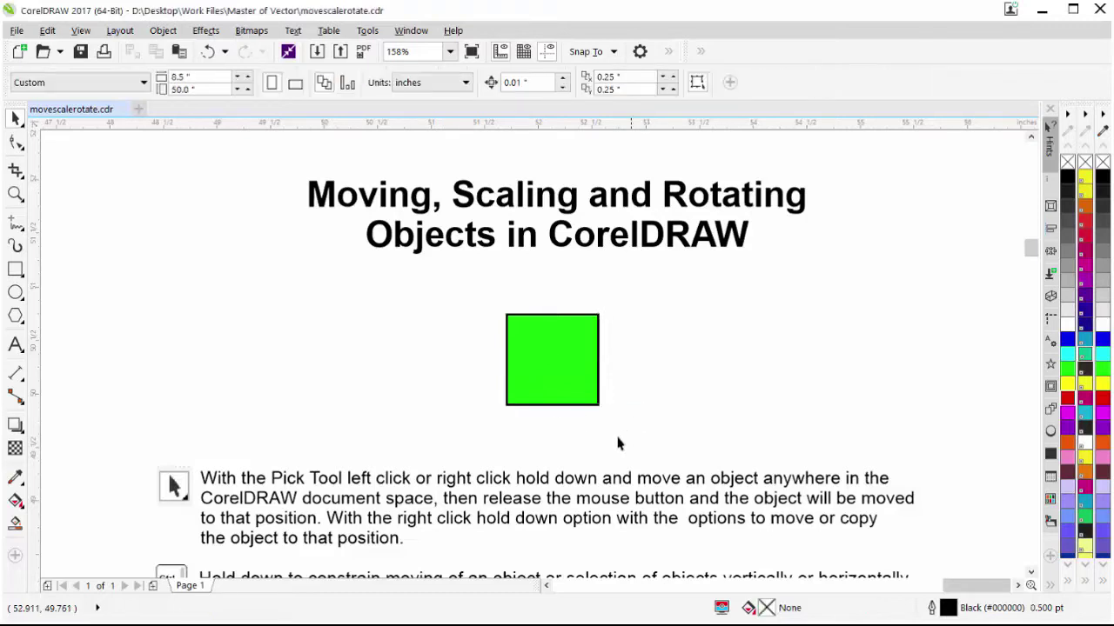
click(547, 357)
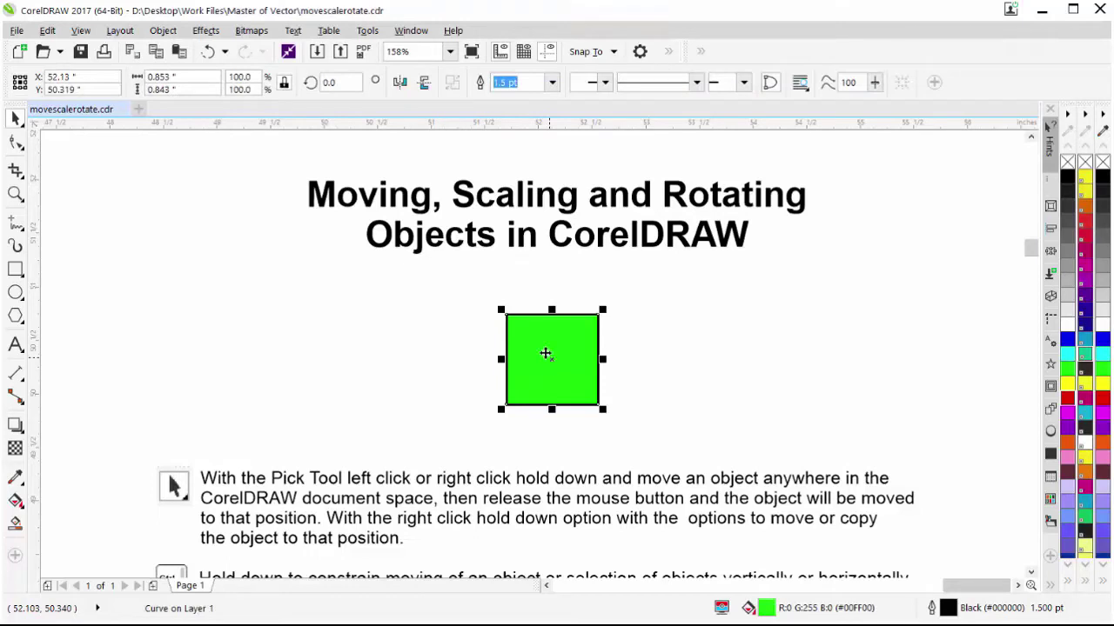
drag(552, 355, 824, 296)
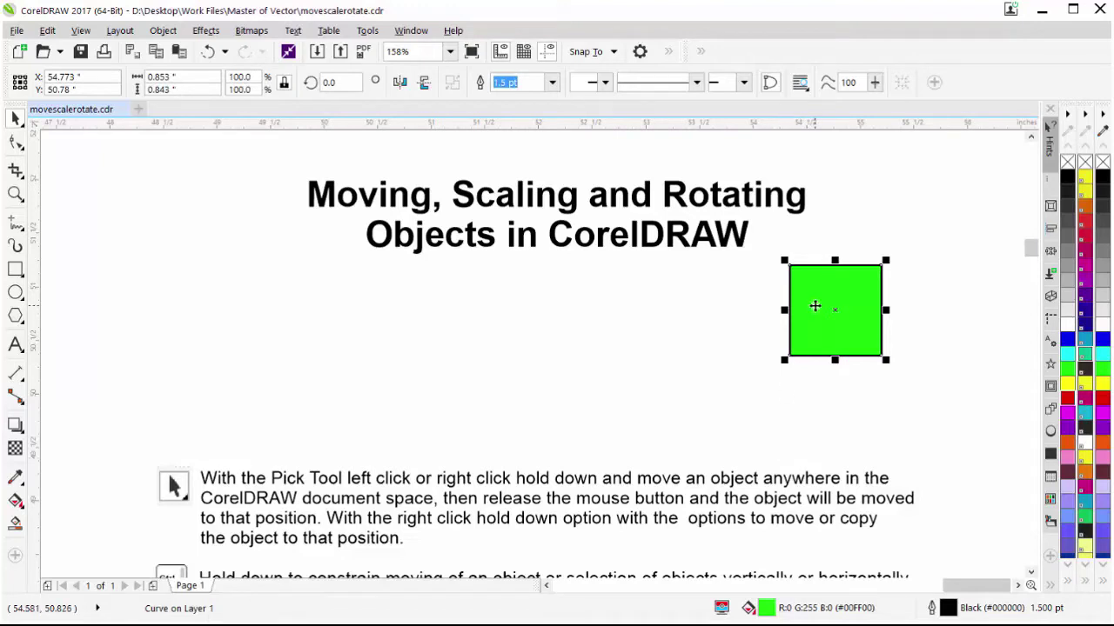
drag(814, 306, 540, 359)
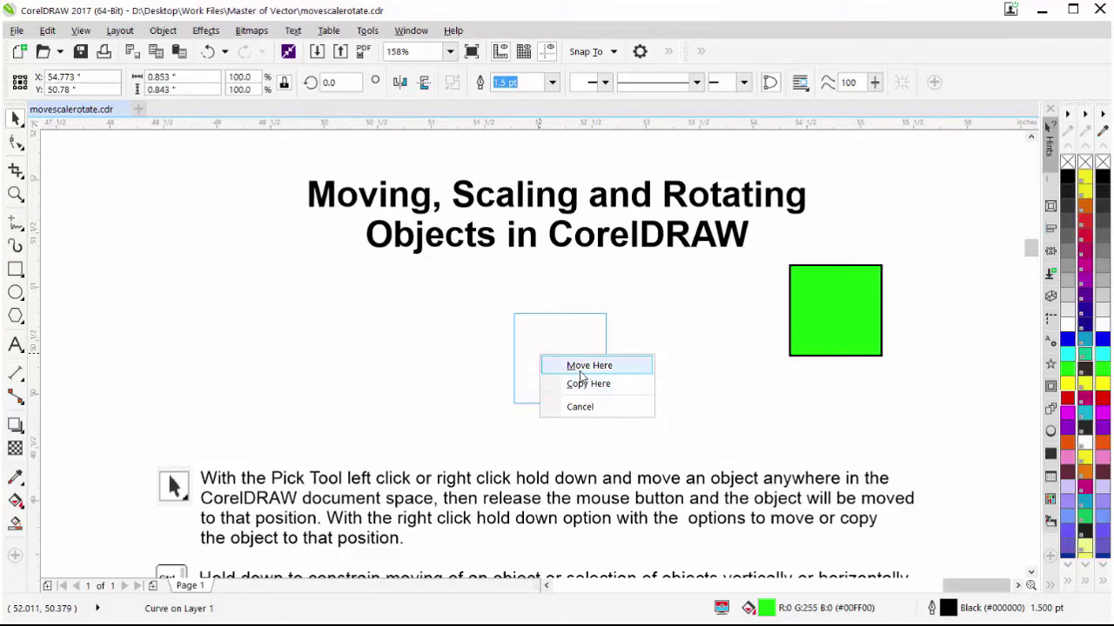
click(581, 367)
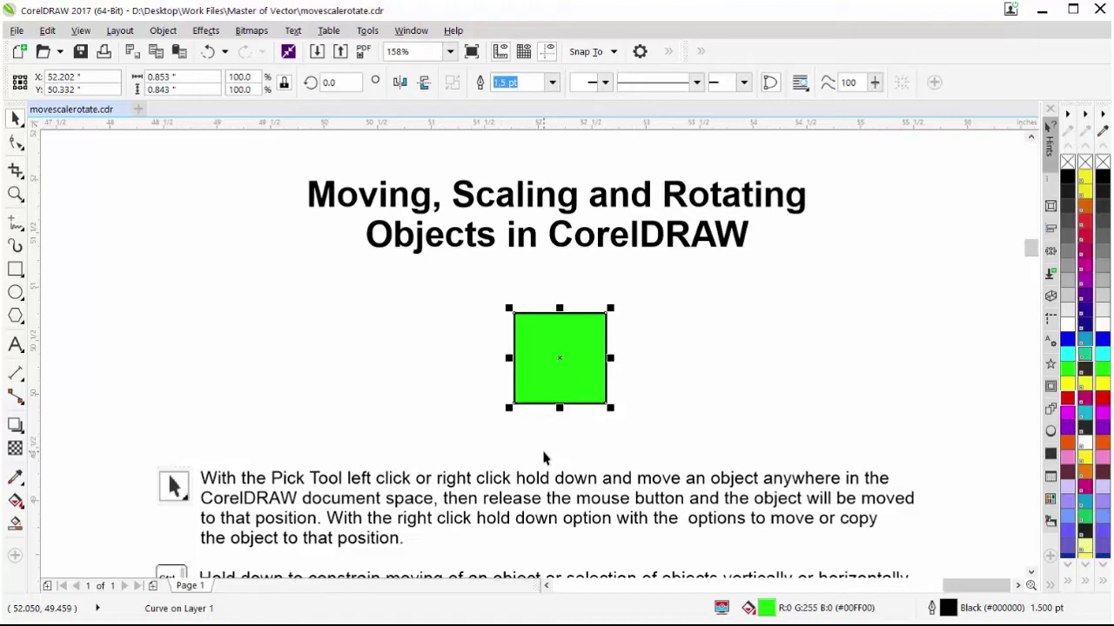
scroll(543, 459, down, 3)
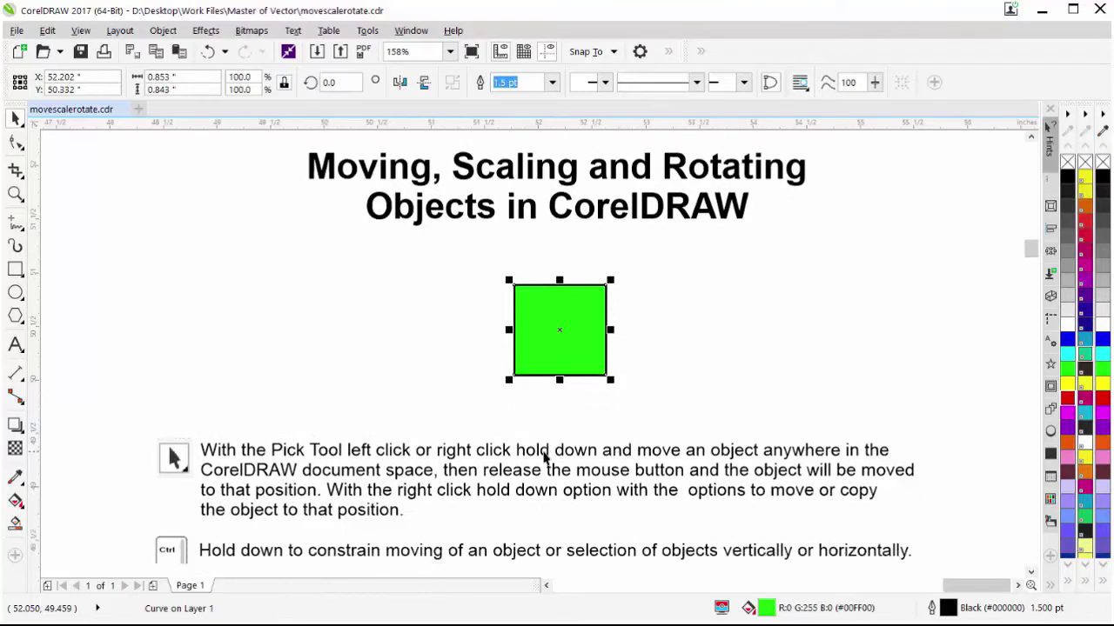
scroll(542, 459, down, 3)
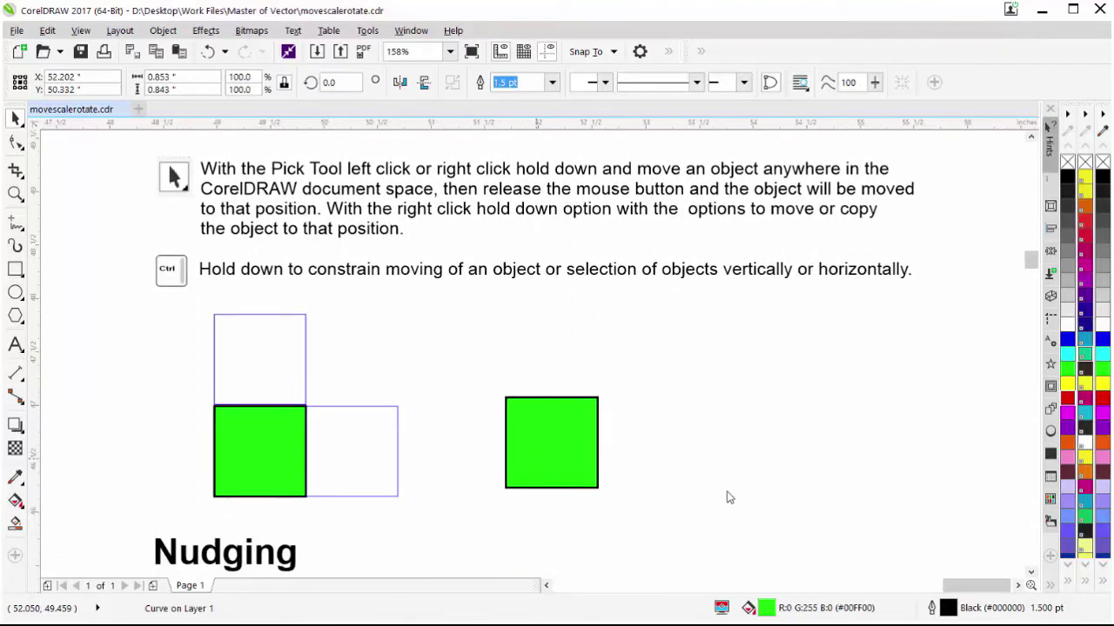
click(567, 449)
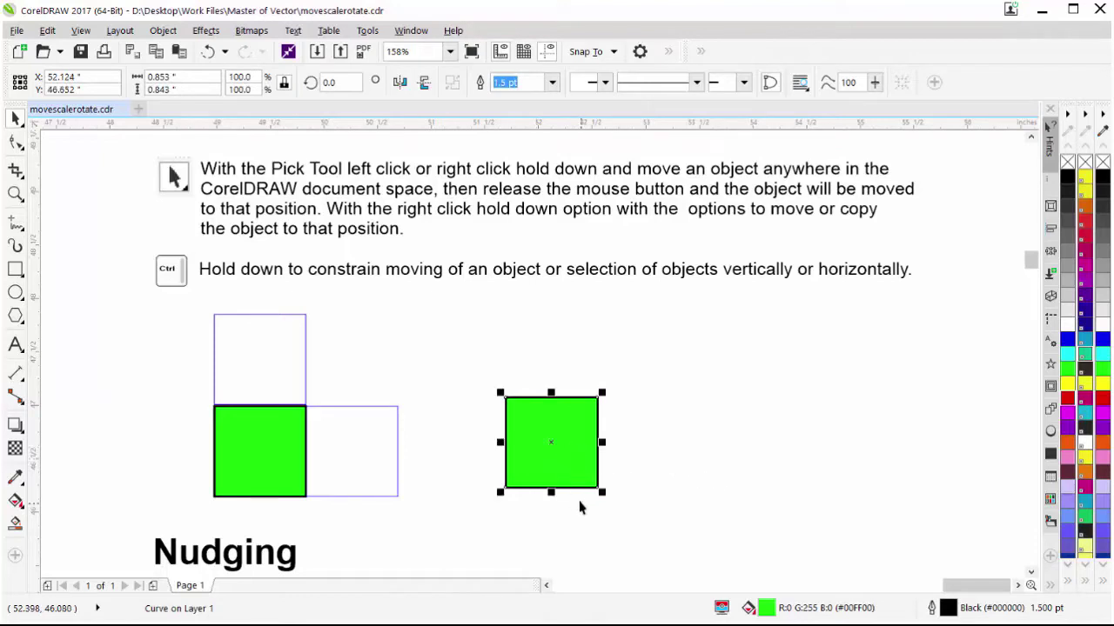
drag(557, 435, 810, 536)
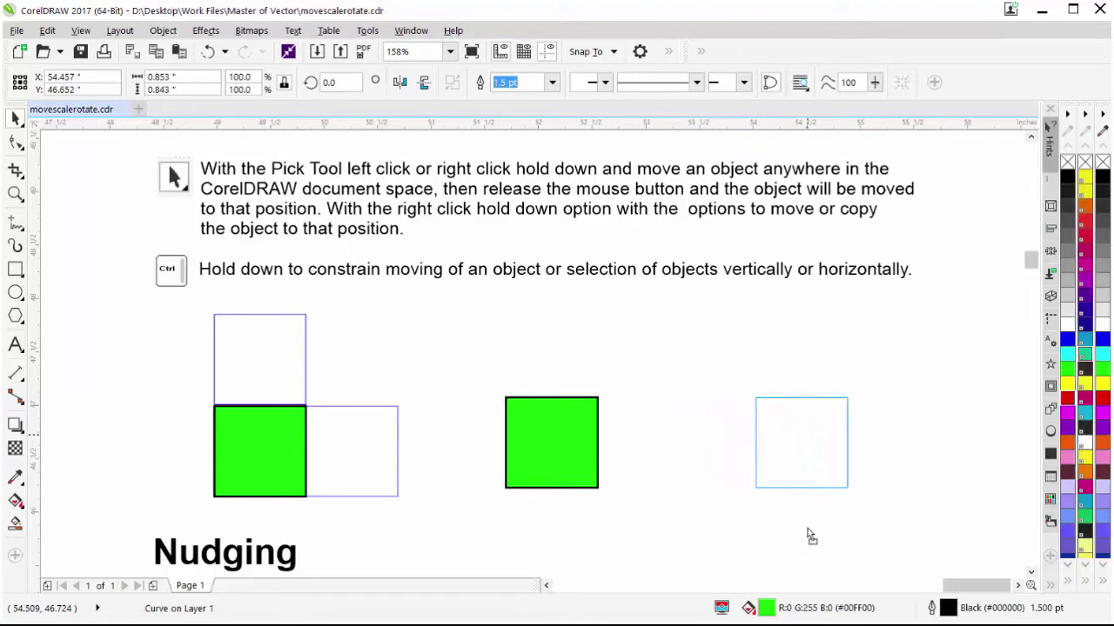
drag(808, 534, 597, 407)
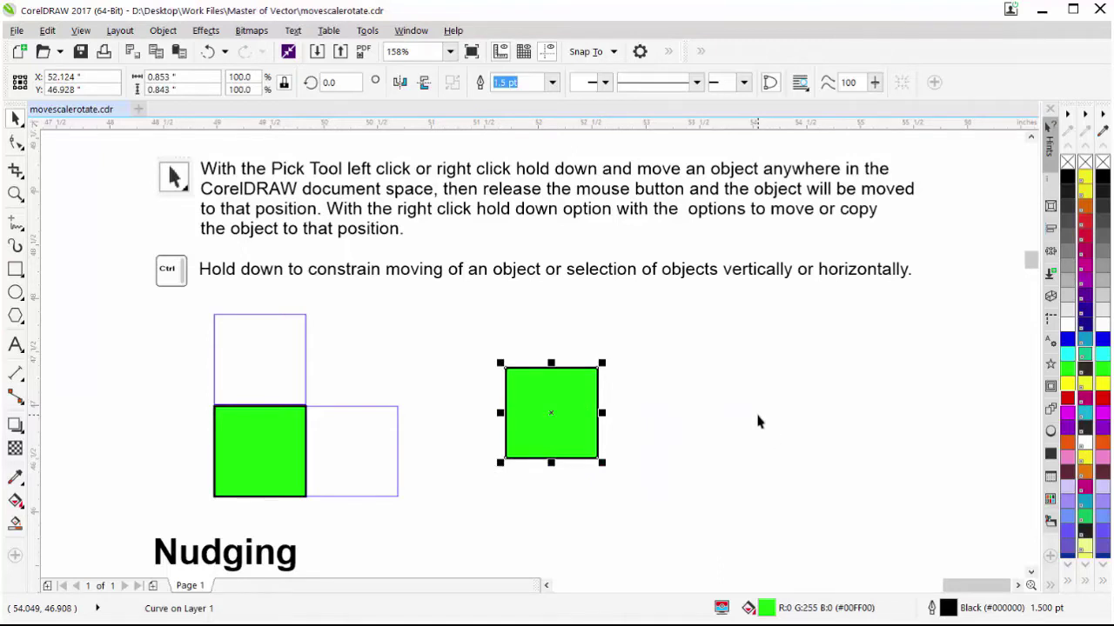
scroll(757, 422, down, 5)
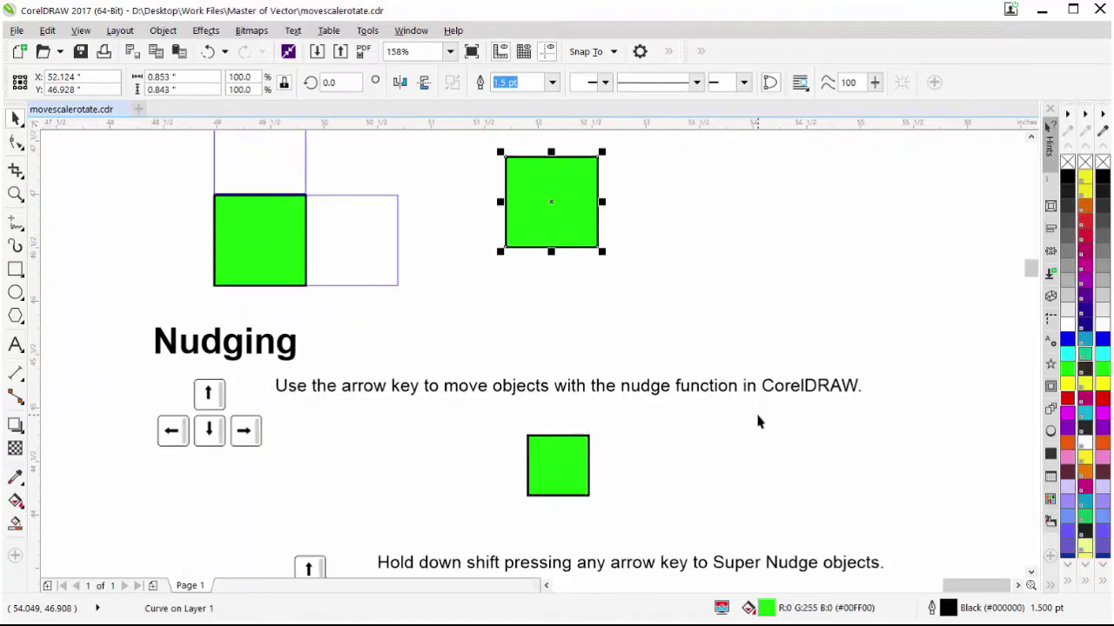
- Nudge the Nudging example square up, then right, to X 53.034, Y 44.565 inches
scroll(756, 422, down, 4)
key(alt)
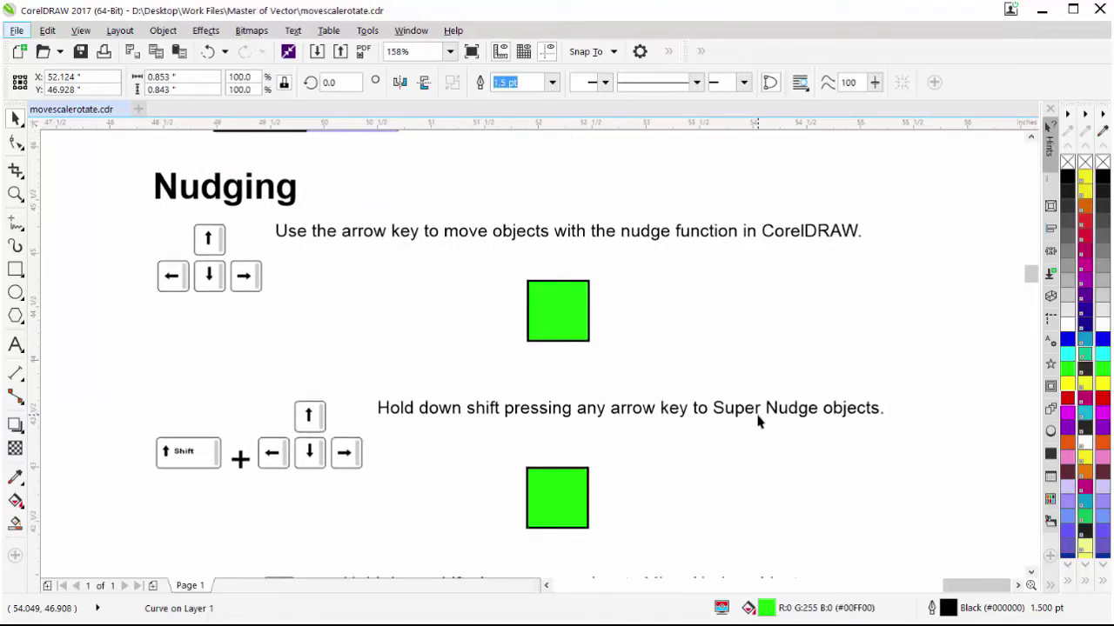
click(546, 322)
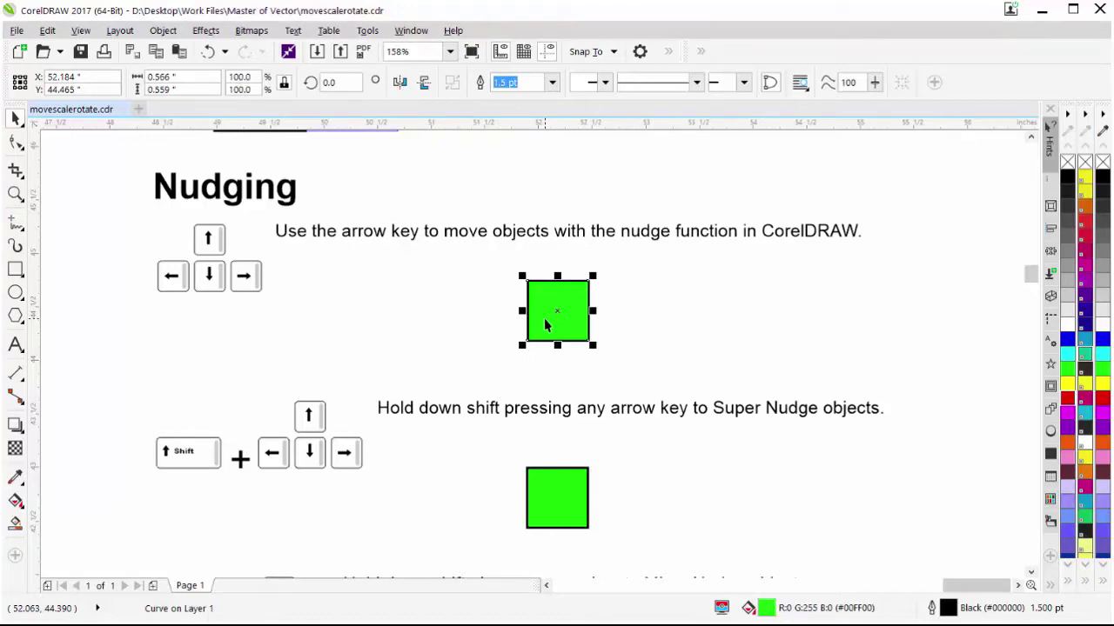
key(Up)
key(Up)
key(Up)
key(Up)
key(Up)
key(Up)
key(Up)
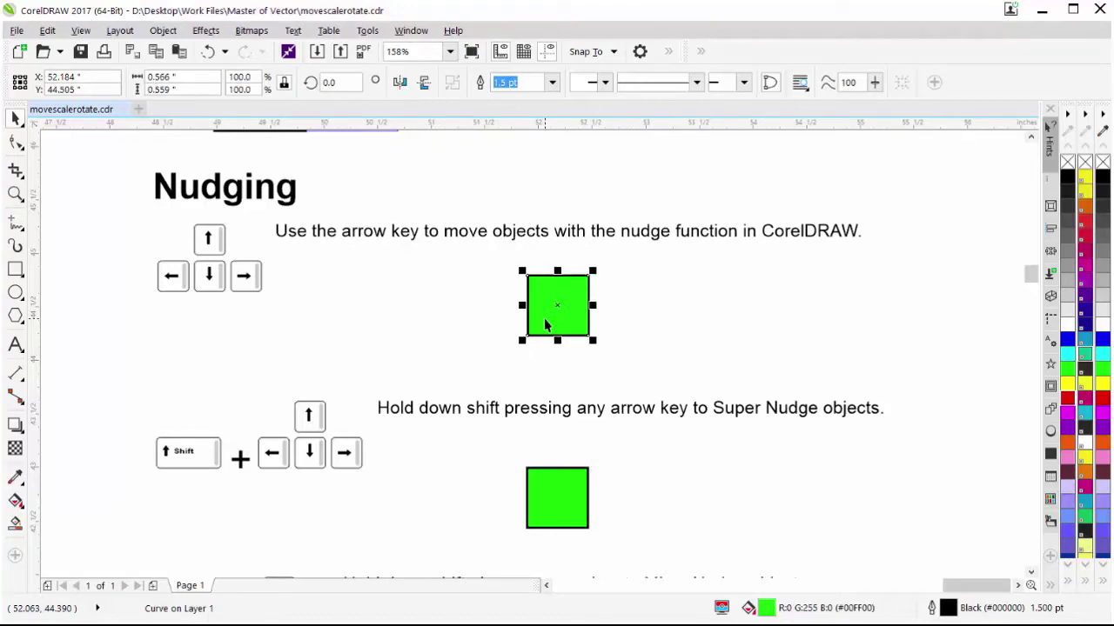
key(Up)
key(Up)
key(Up)
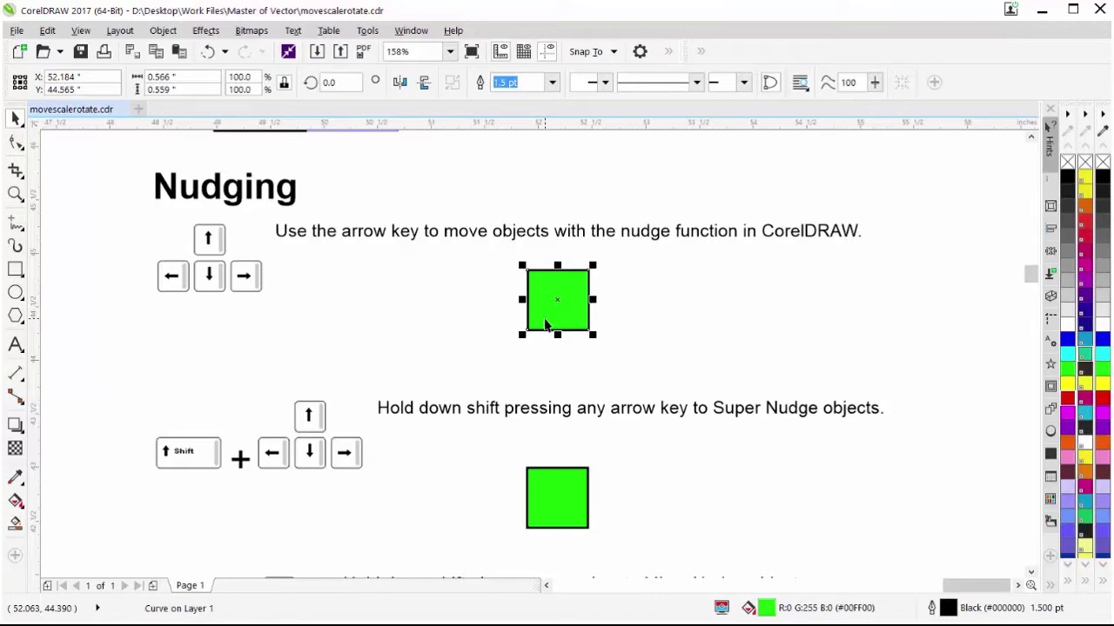
key(Right)
key(Right)
key(Right)
key(Right)
key(Right)
key(Right)
key(Right)
key(Right)
key(Right)
key(Right)
key(Right)
key(Right)
key(Right)
key(Right)
key(Right)
key(Right)
key(Right)
key(Right)
key(Right)
key(Right)
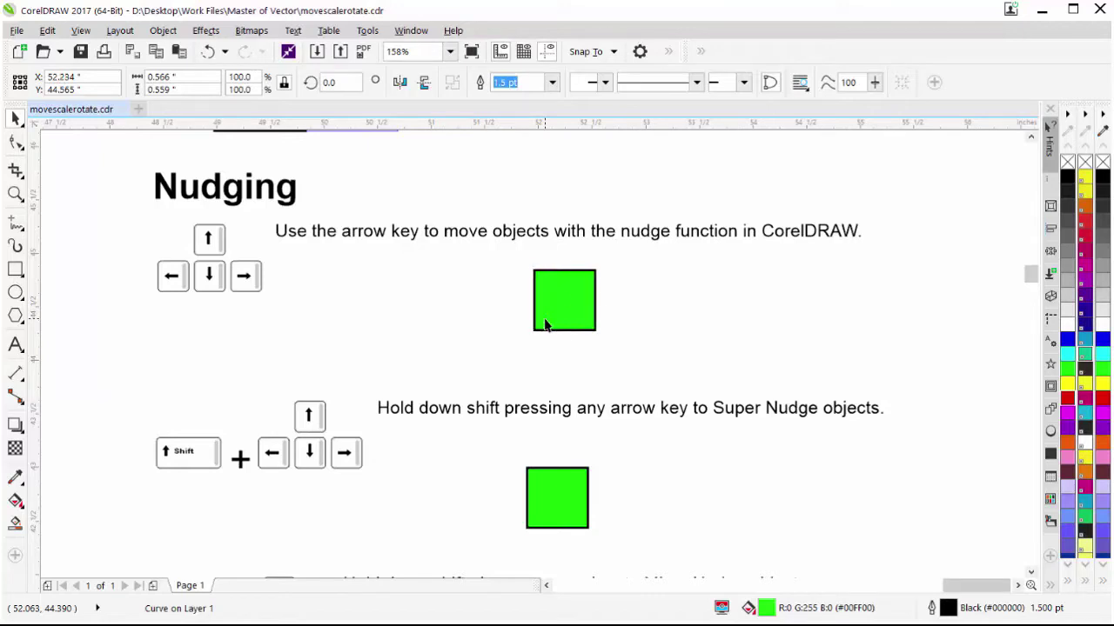
key(Right)
key(Right)
key(Right)
key(Right)
key(Right)
key(Right)
key(Right)
key(Right)
key(Right)
key(Right)
key(Right)
key(Right)
key(Right)
key(Right)
key(Right)
key(Right)
key(Right)
key(Right)
key(Right)
key(Right)
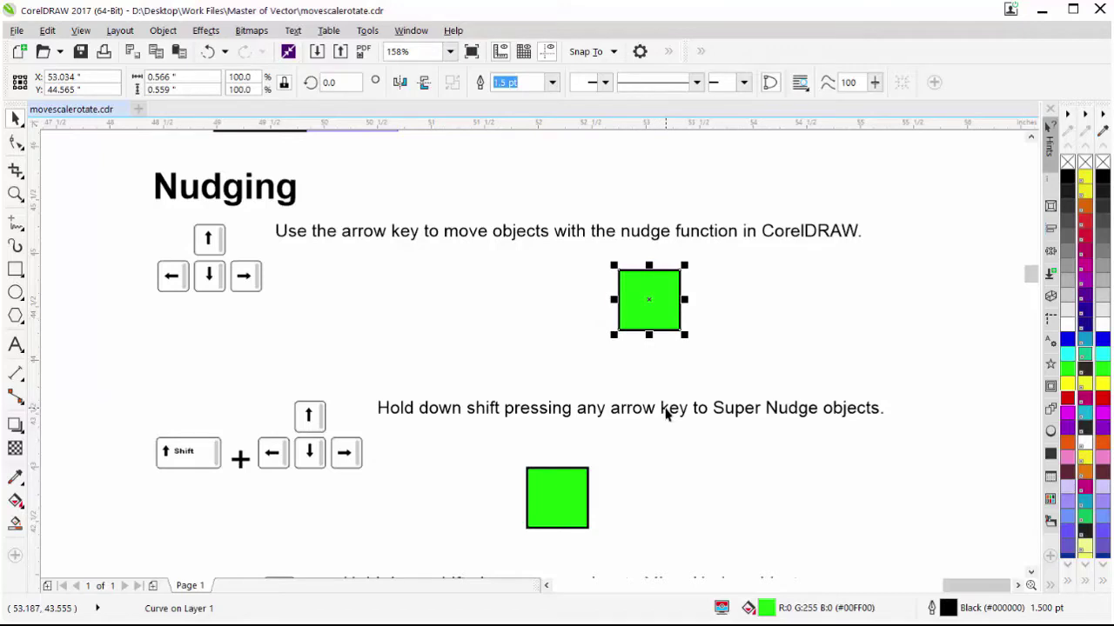
scroll(665, 415, down, 3)
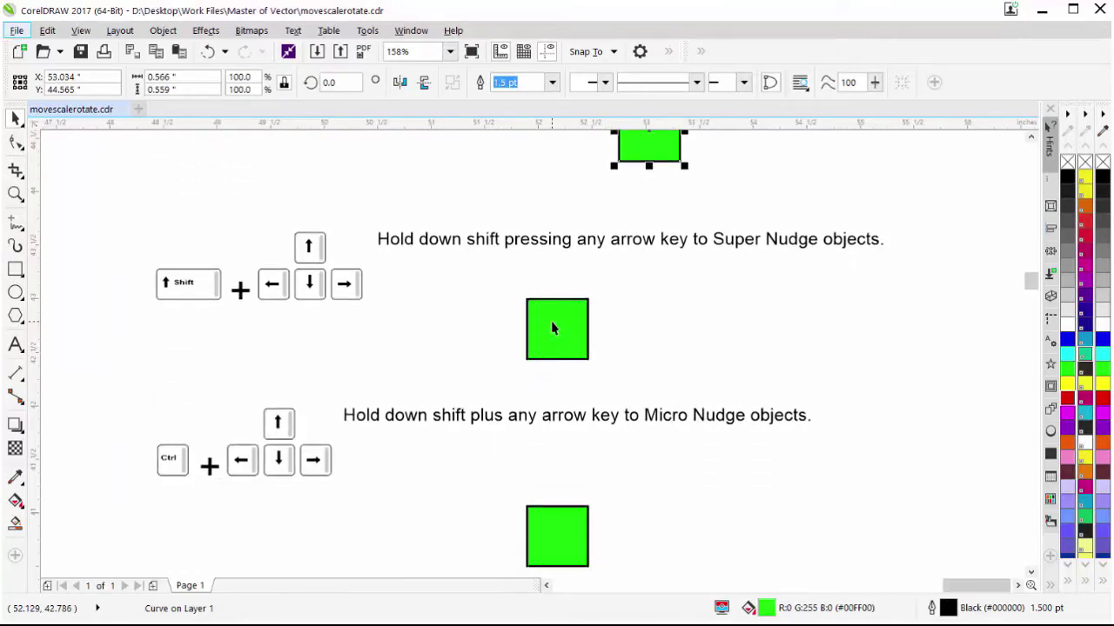
- Super-nudge the Super Nudge square right three times, then up, left and down, ending at X 52.397, Y 42.857
click(553, 328)
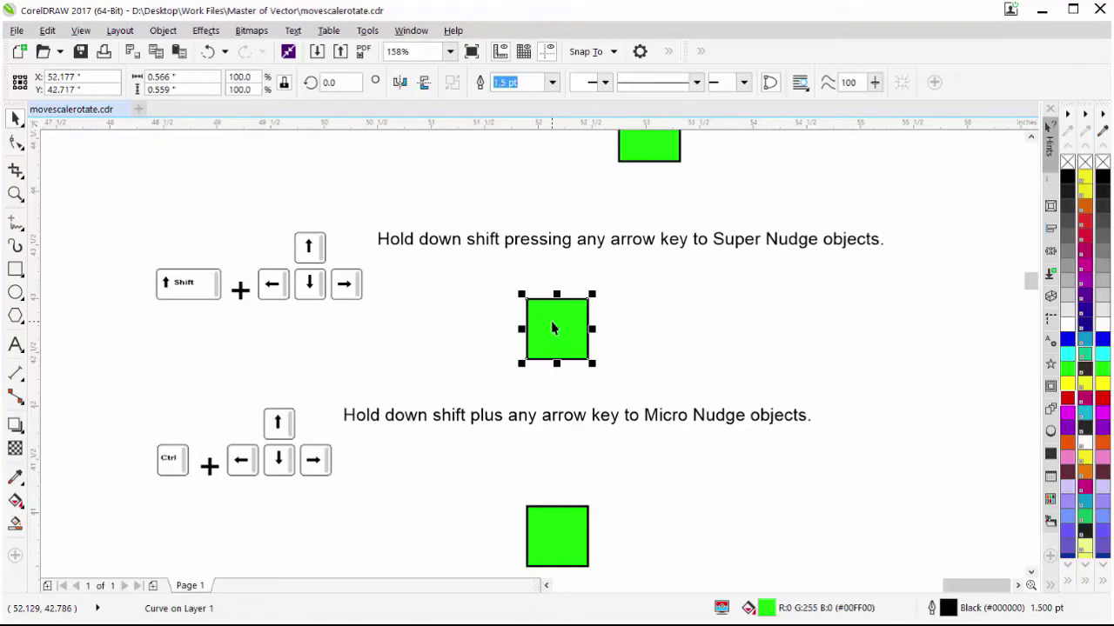
key(ctrl+Right)
key(ctrl+Right)
key(ctrl+Right)
key(ctrl+Right)
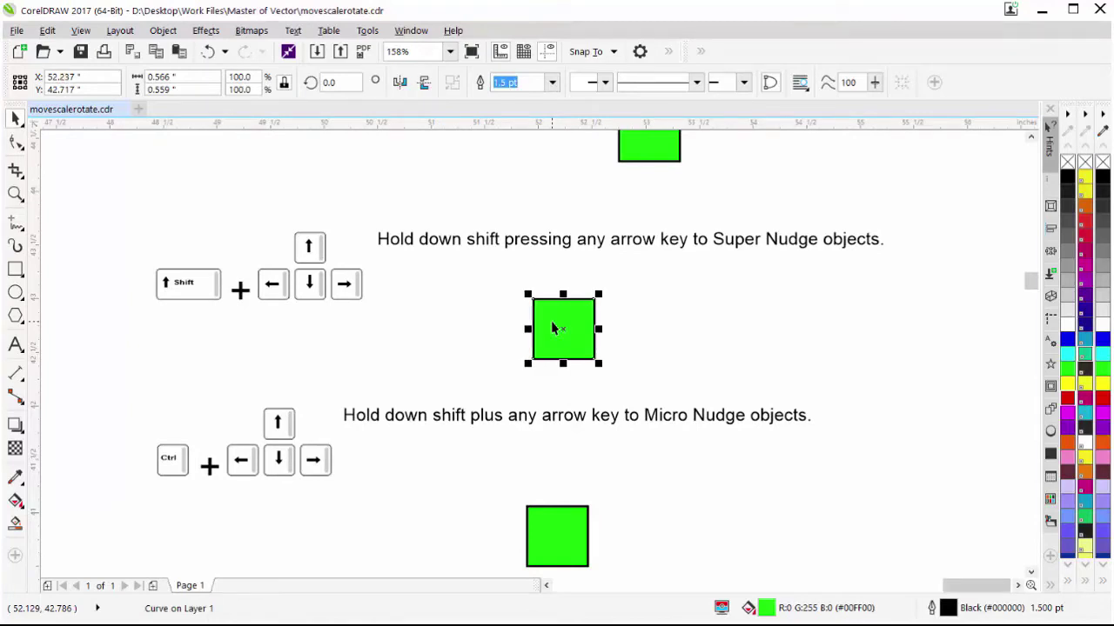
key(ctrl+Right)
key(ctrl+Right)
key(ctrl+Right)
key(ctrl+Right)
key(ctrl+Right)
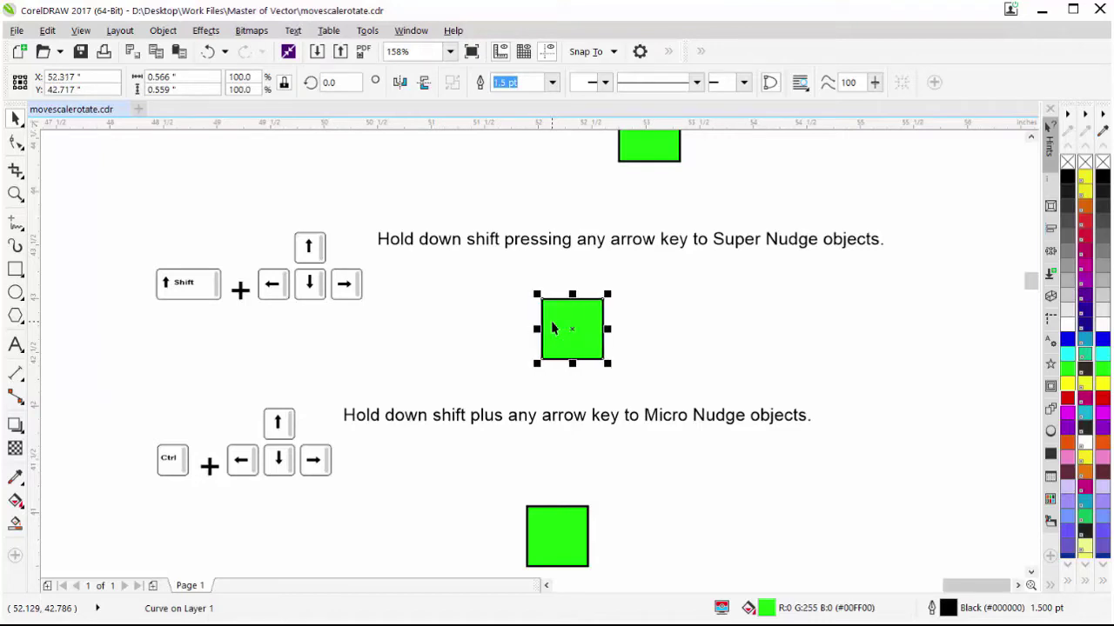
key(ctrl+Right)
key(ctrl+Right)
key(ctrl+Right)
key(ctrl+Right)
key(ctrl+Right)
key(ctrl+Right)
key(ctrl+Right)
key(ctrl+Right)
key(ctrl+Right)
key(ctrl+Right)
key(ctrl+Right)
key(ctrl+Right)
key(ctrl+Right)
key(ctrl+Right)
key(ctrl+Right)
key(ctrl+Right)
key(ctrl+Right)
key(ctrl+Right)
key(ctrl+Right)
key(ctrl+Right)
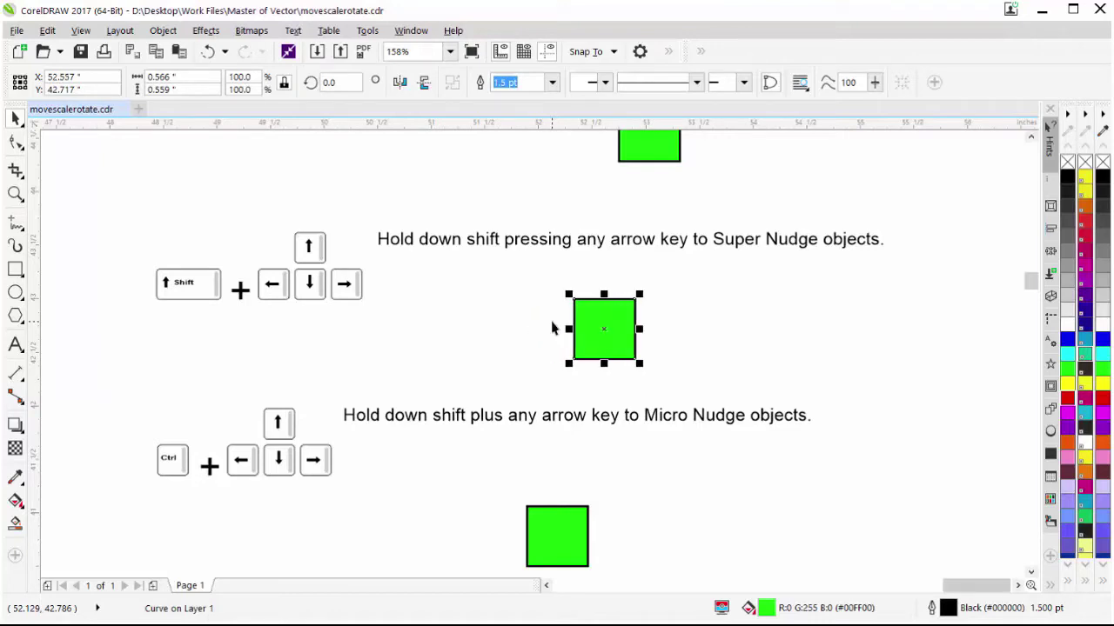
key(ctrl+Up)
key(ctrl+Up)
key(ctrl+Up)
key(ctrl+Up)
key(ctrl+Up)
key(ctrl+Up)
key(ctrl+Up)
key(ctrl+Up)
key(ctrl+Up)
key(ctrl+Up)
key(ctrl+Up)
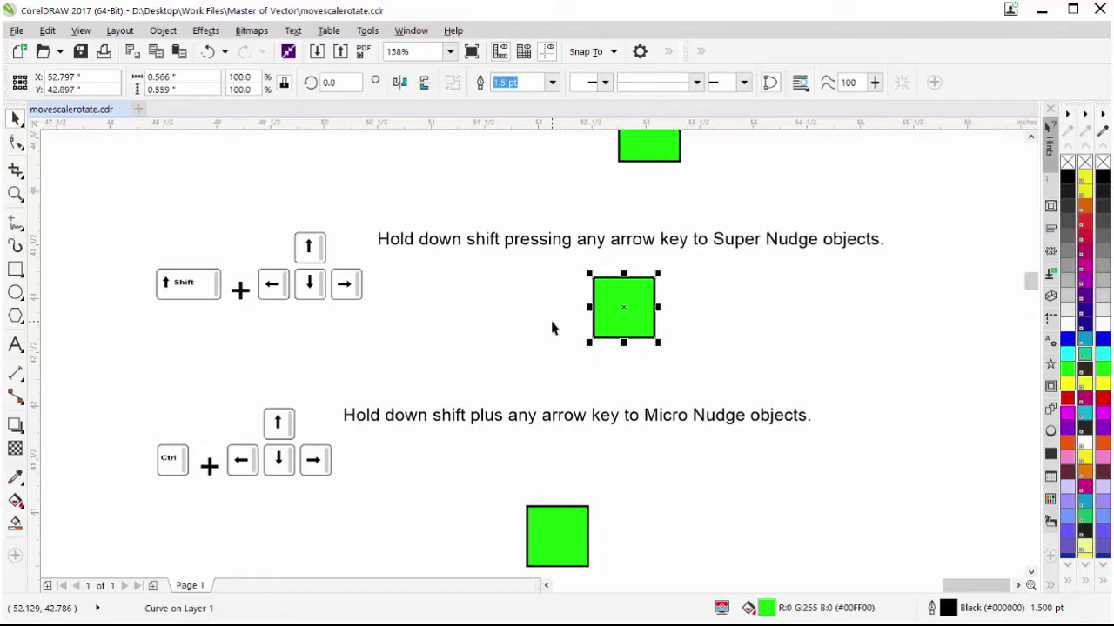
key(ctrl+Left)
key(ctrl+Left)
key(ctrl+Left)
key(ctrl+Left)
key(ctrl+Left)
key(ctrl+Left)
key(ctrl+Left)
key(ctrl+Left)
key(ctrl+Left)
key(ctrl+Left)
key(ctrl+Left)
key(ctrl+Left)
key(ctrl+Left)
key(ctrl+Left)
key(ctrl+Left)
key(ctrl+Left)
key(ctrl+Left)
key(ctrl+Left)
key(ctrl+Left)
key(ctrl+Left)
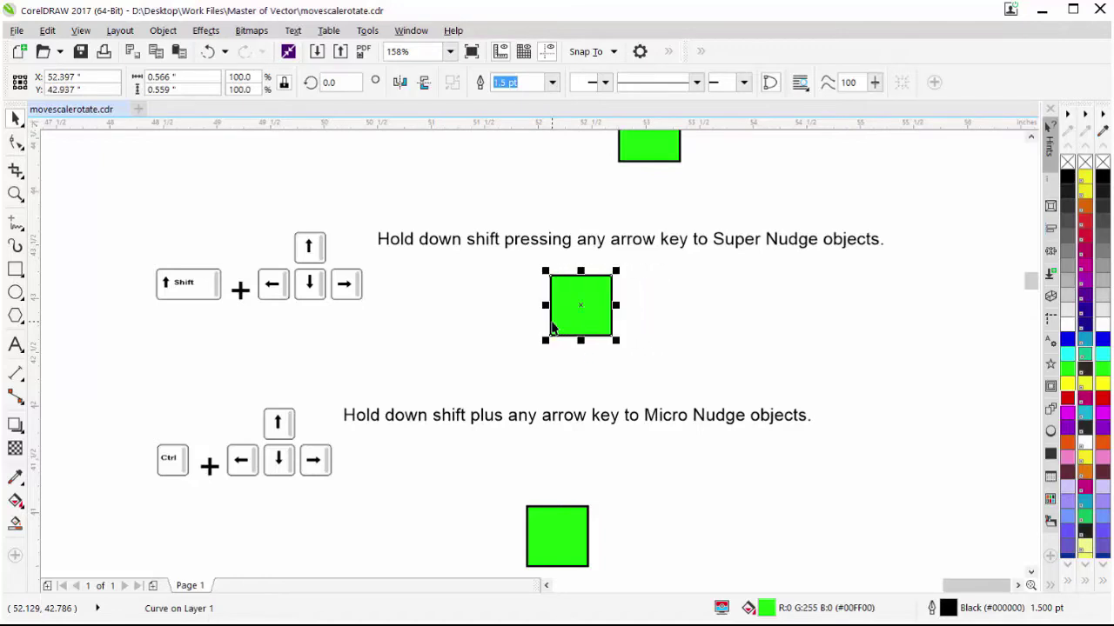
key(ctrl+Down)
key(ctrl+Down)
key(ctrl+Down)
key(ctrl+Down)
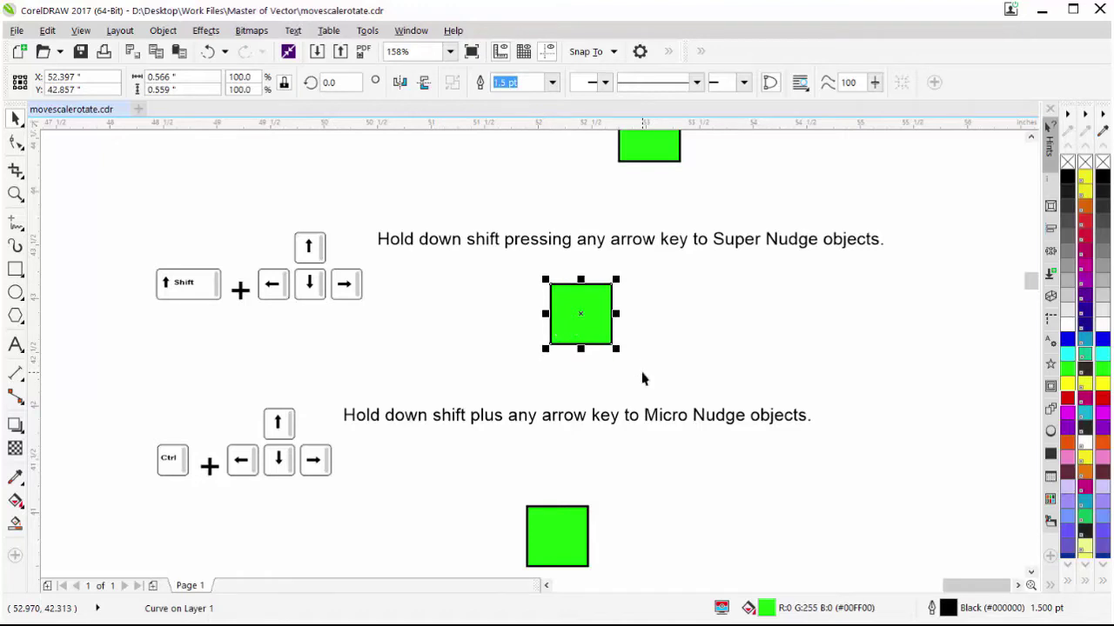
scroll(642, 379, down, 4)
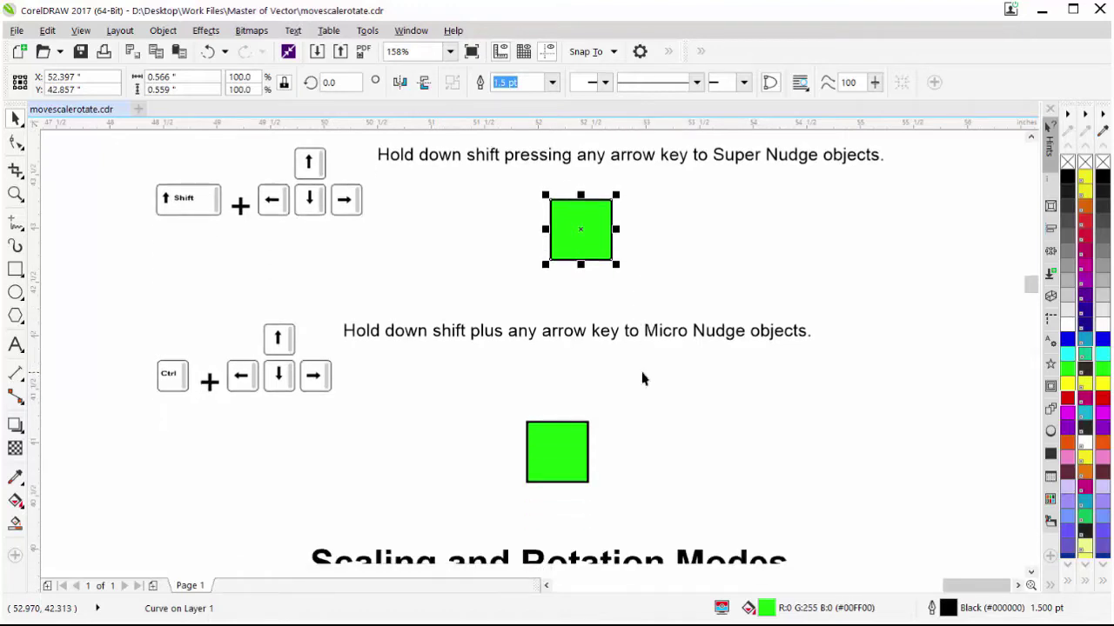
scroll(642, 378, down, 1)
- Micro-nudge the Micro Nudge square up and right to X 52.422, Y 40.854 inches
click(565, 421)
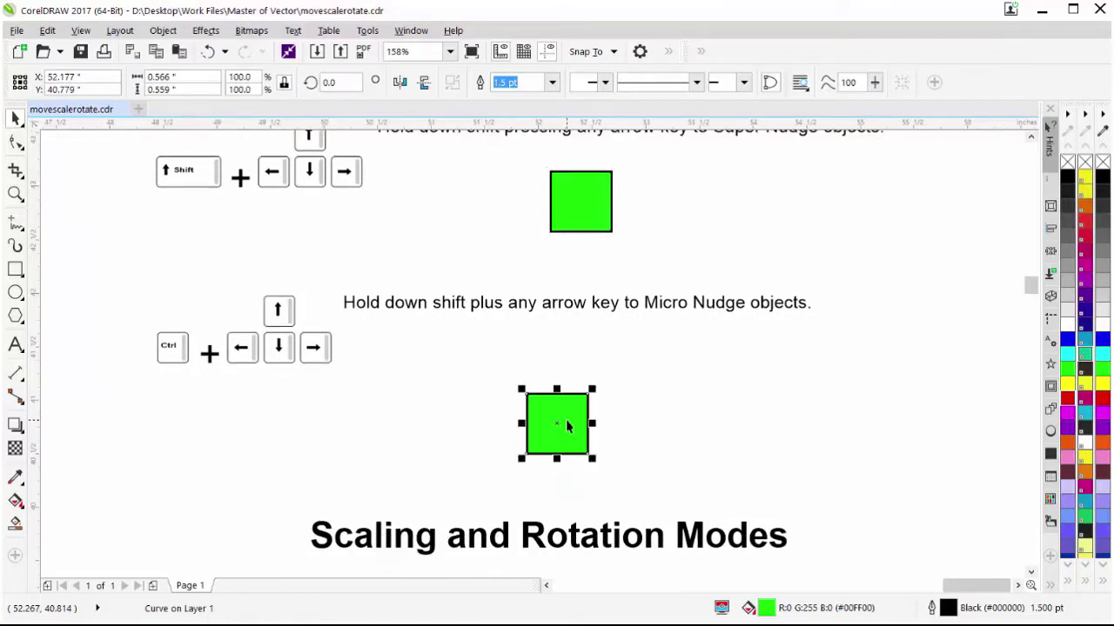
key(ctrl+Up)
key(ctrl+Up)
key(ctrl+Up)
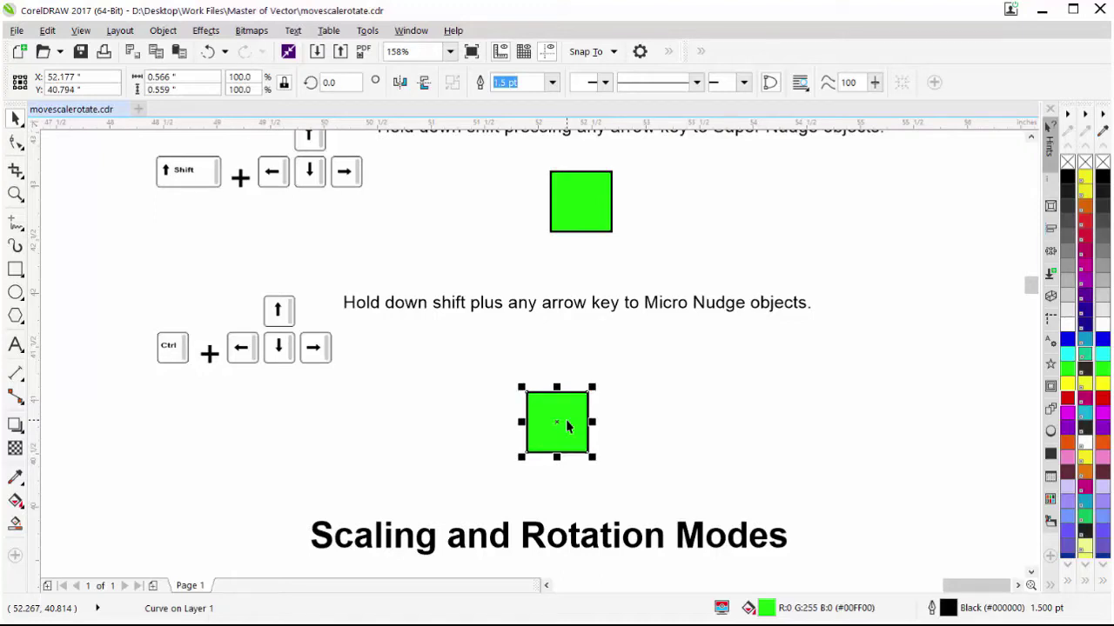
key(ctrl+Up)
key(ctrl+Up)
key(ctrl+Up)
key(ctrl+Up)
key(ctrl+Up)
key(ctrl+Up)
key(ctrl+Up)
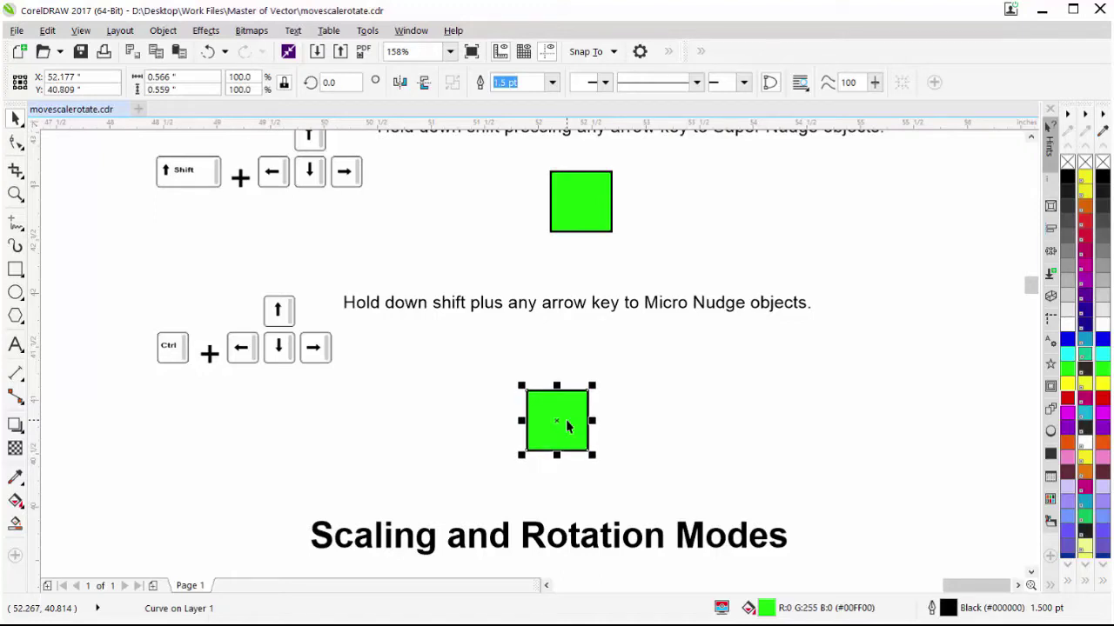
key(ctrl+Right)
key(ctrl+Right)
key(ctrl+Right)
key(ctrl+Right)
key(ctrl+Right)
key(ctrl+Right)
key(ctrl+Right)
key(ctrl+Right)
key(ctrl+Right)
key(ctrl+Right)
key(ctrl+Right)
key(ctrl+Right)
key(ctrl+Right)
key(ctrl+Right)
key(ctrl+Right)
key(ctrl+Right)
key(ctrl+Right)
key(ctrl+Right)
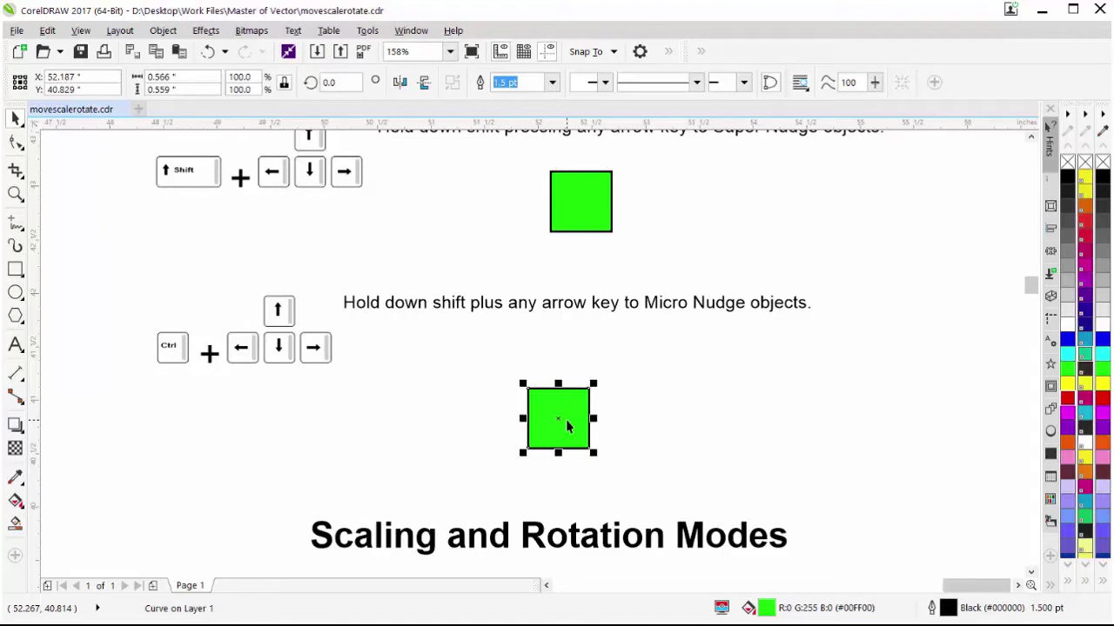
key(ctrl+Right)
key(ctrl+Right)
key(ctrl+Right)
key(ctrl+Right)
key(ctrl+Right)
key(ctrl+Right)
key(ctrl+Right)
key(ctrl+Right)
key(ctrl+Right)
key(ctrl+Right)
key(ctrl+Right)
key(ctrl+Right)
key(ctrl+Right)
key(ctrl+Right)
key(ctrl+Right)
key(ctrl+Right)
key(ctrl+Right)
key(ctrl+Right)
key(ctrl+Right)
key(ctrl+Right)
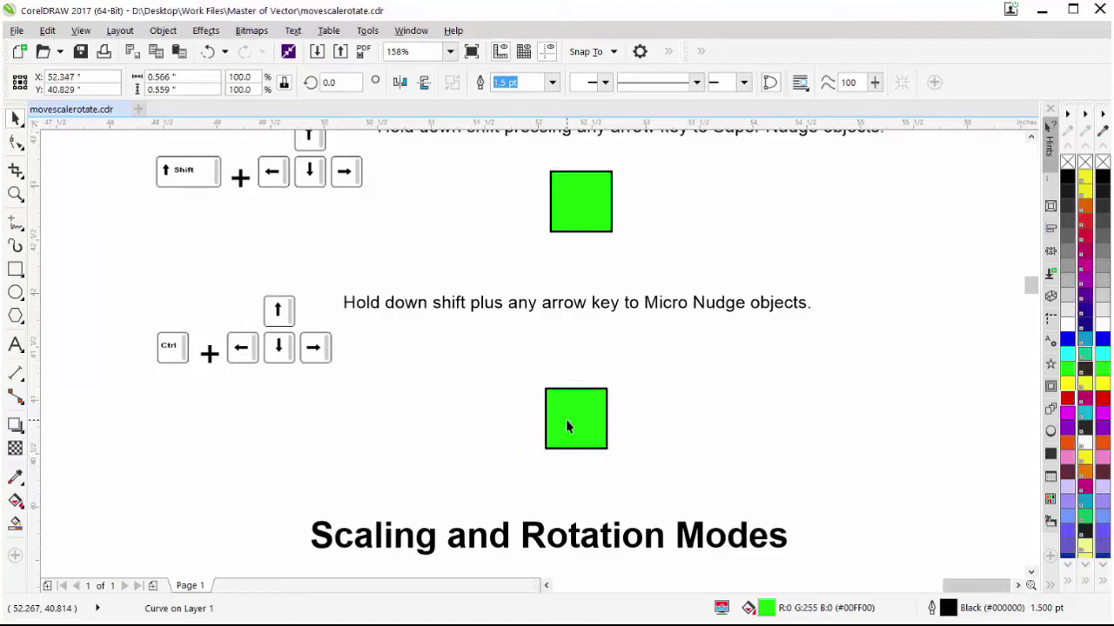
key(ctrl+Up)
key(ctrl+Up)
key(ctrl+Up)
key(ctrl+Up)
key(ctrl+Up)
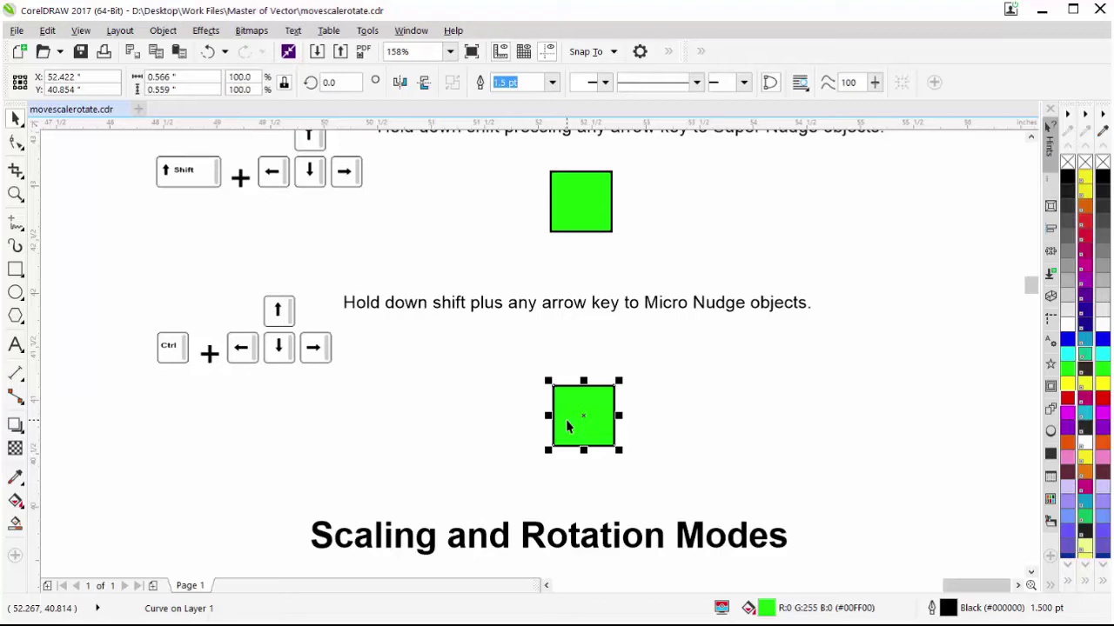
- Scroll down to the Scaling and Rotation Modes section and deselect the square
scroll(731, 395, down, 3)
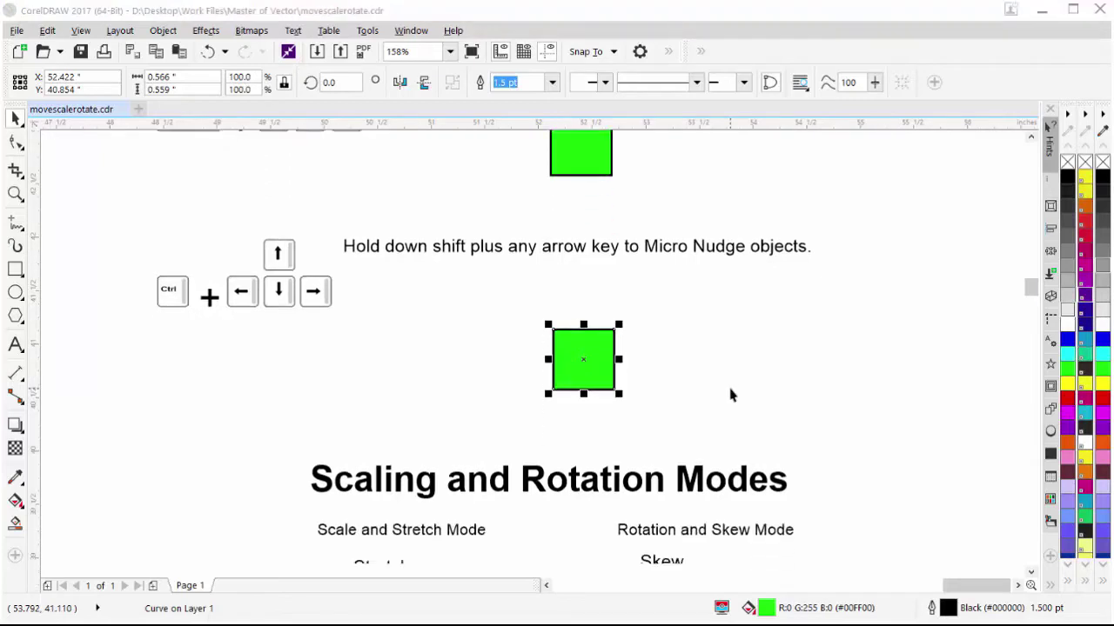
scroll(731, 395, down, 2)
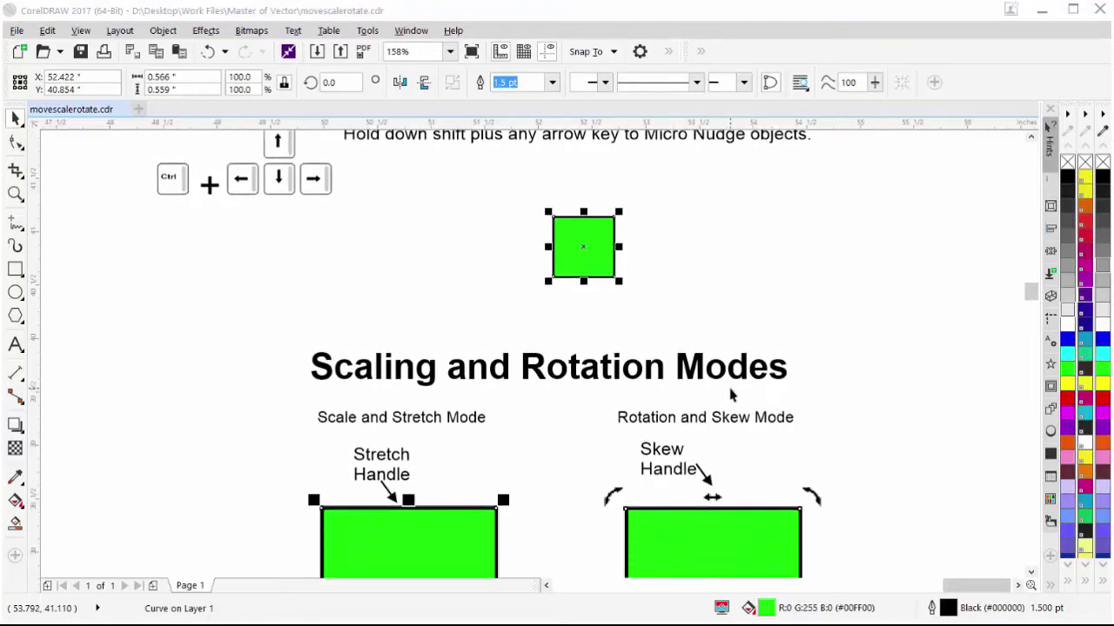
scroll(731, 395, down, 2)
scroll(731, 395, down, 2)
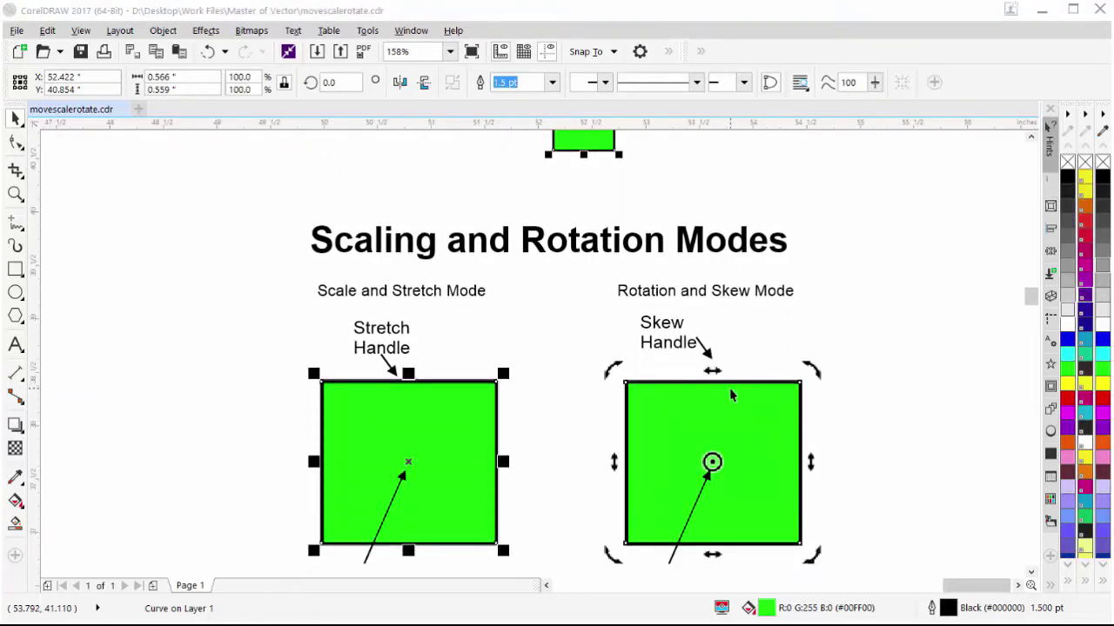
scroll(730, 395, down, 2)
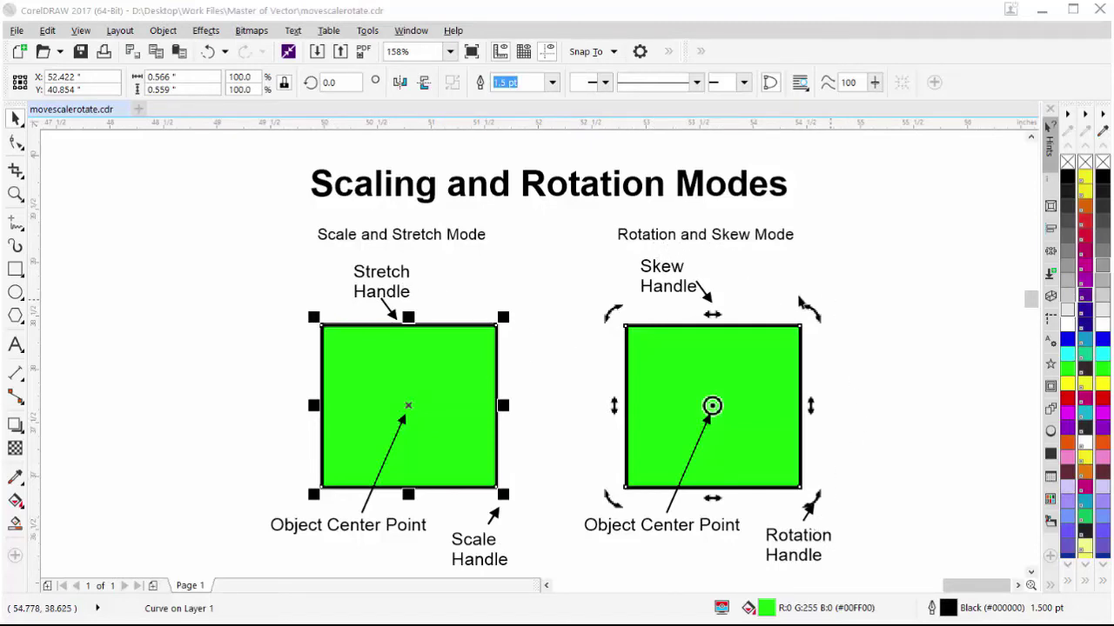
click(605, 428)
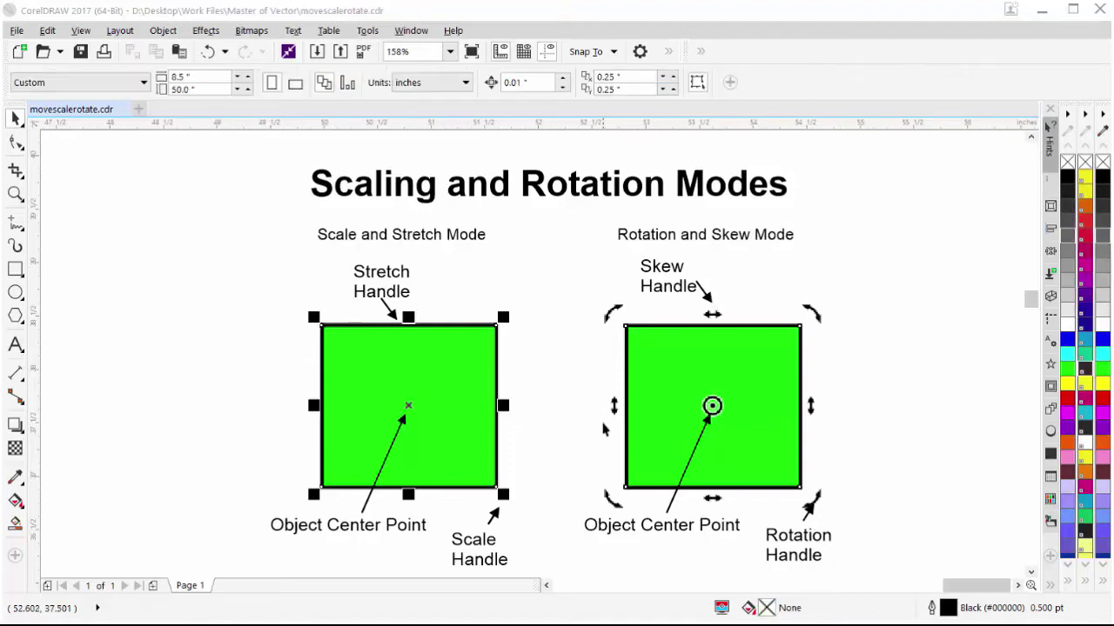
- Select the toggle-example square, toggle its handle modes, then scale it and stretch it slightly wider
scroll(605, 428, down, 5)
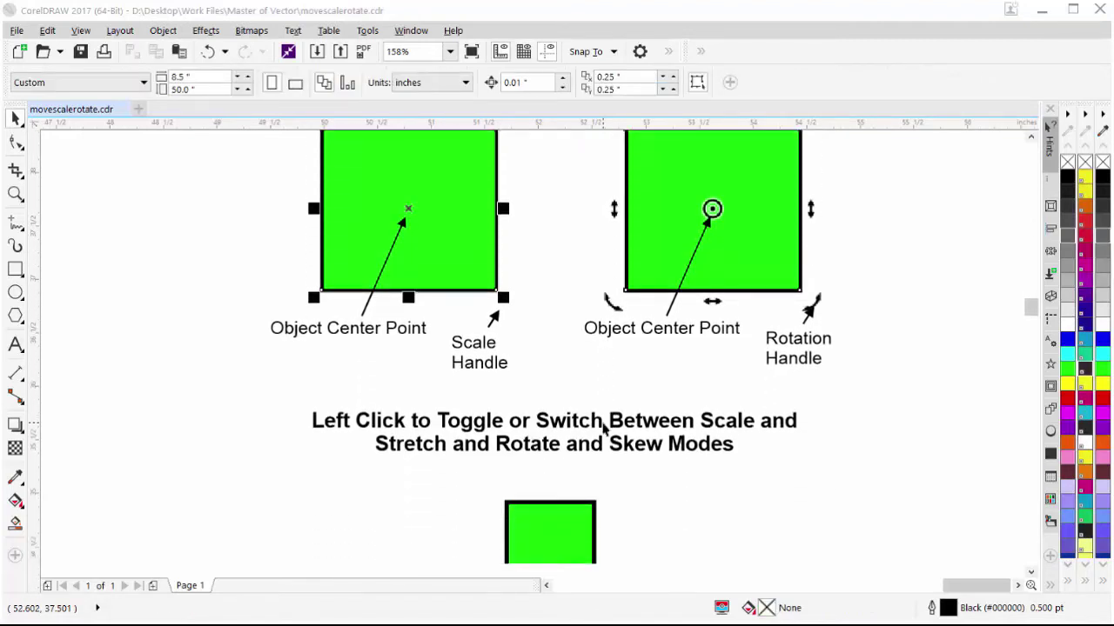
scroll(605, 428, down, 2)
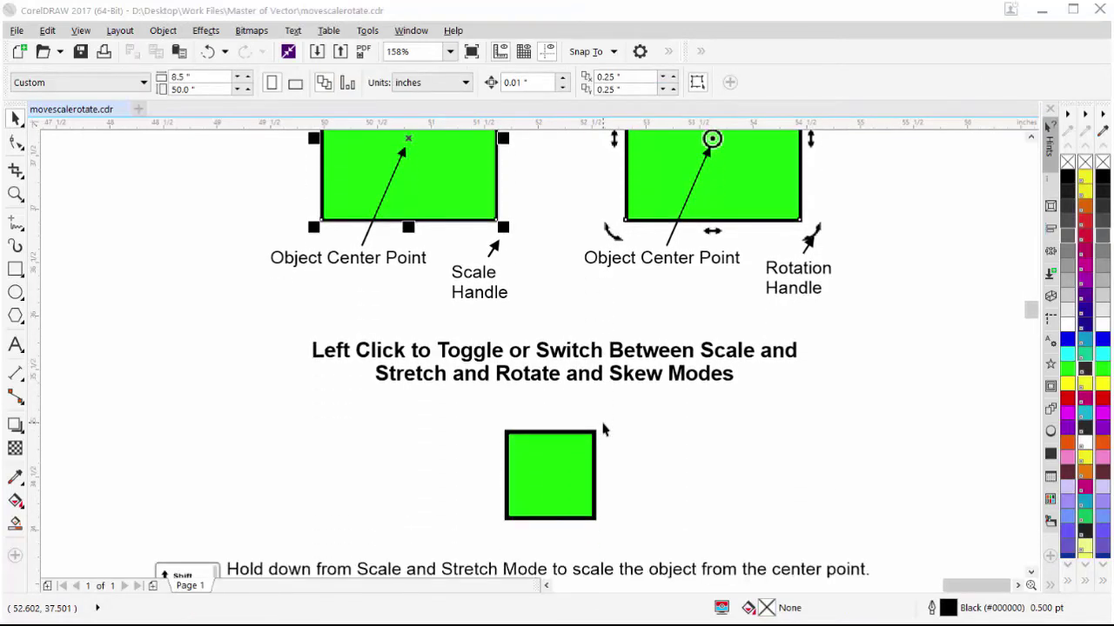
click(548, 471)
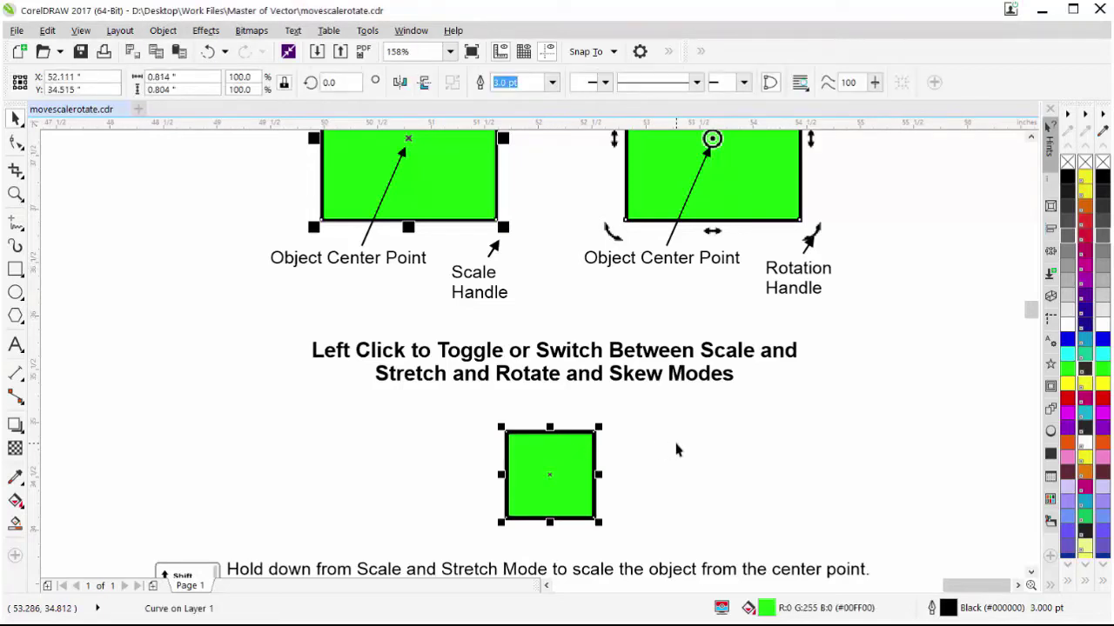
click(570, 451)
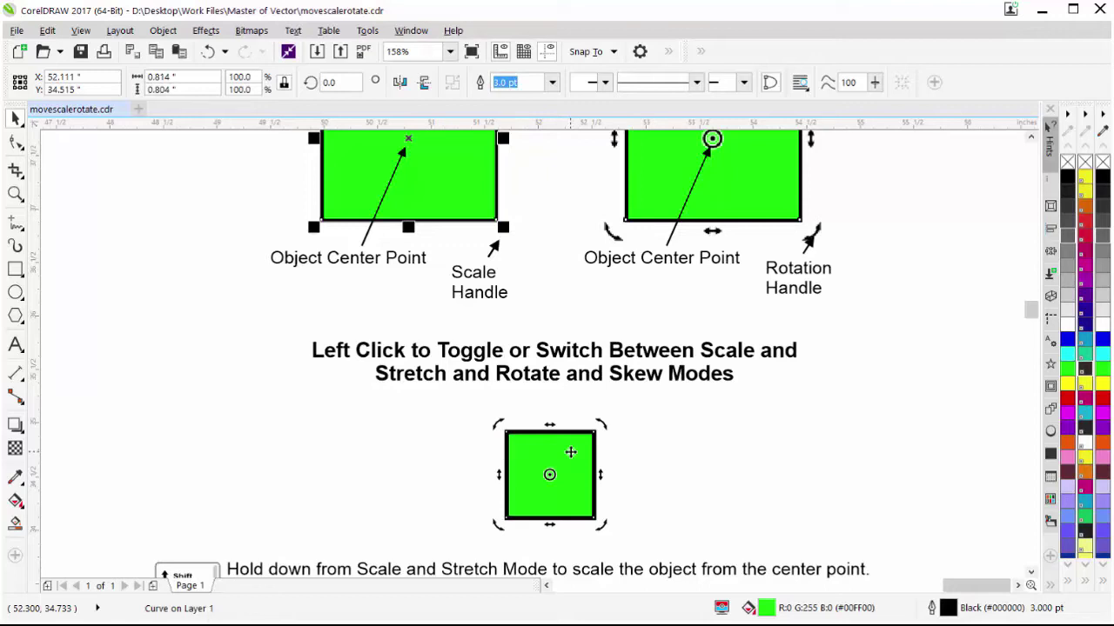
click(570, 452)
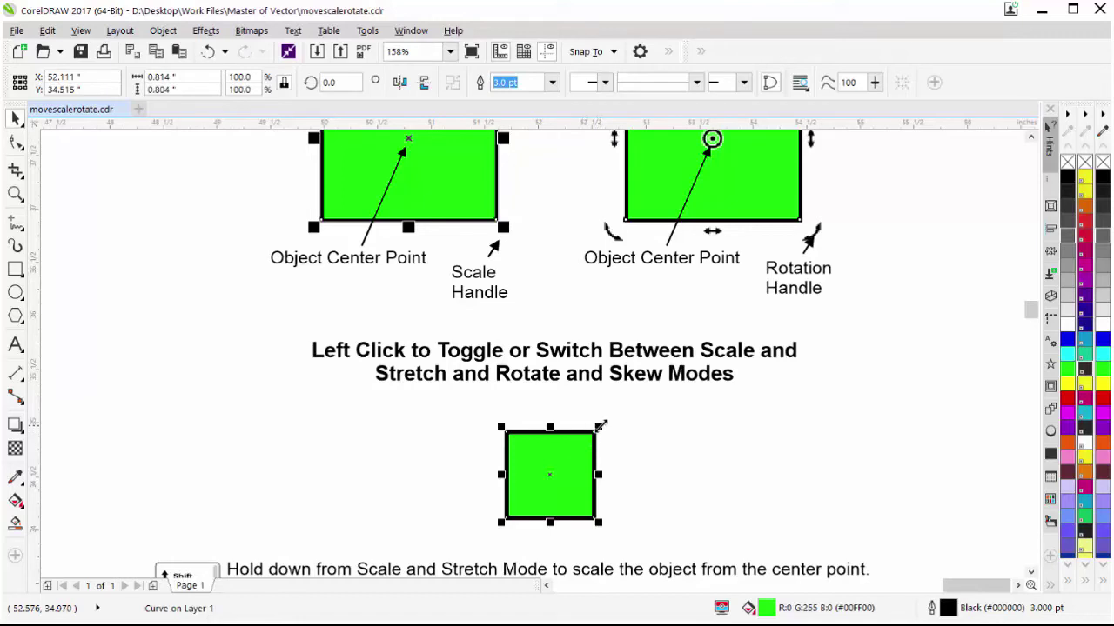
mouse_move(600, 426)
mouse_down()
mouse_move(641, 392)
mouse_move(600, 425)
mouse_up()
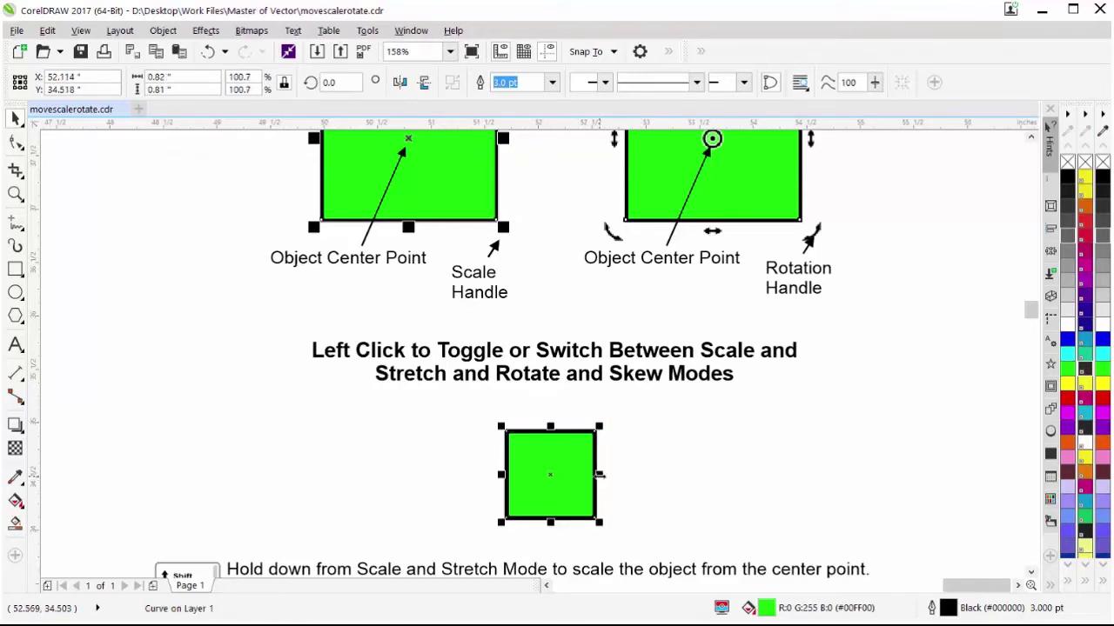
mouse_move(599, 474)
mouse_down()
mouse_move(671, 474)
mouse_move(602, 475)
mouse_up()
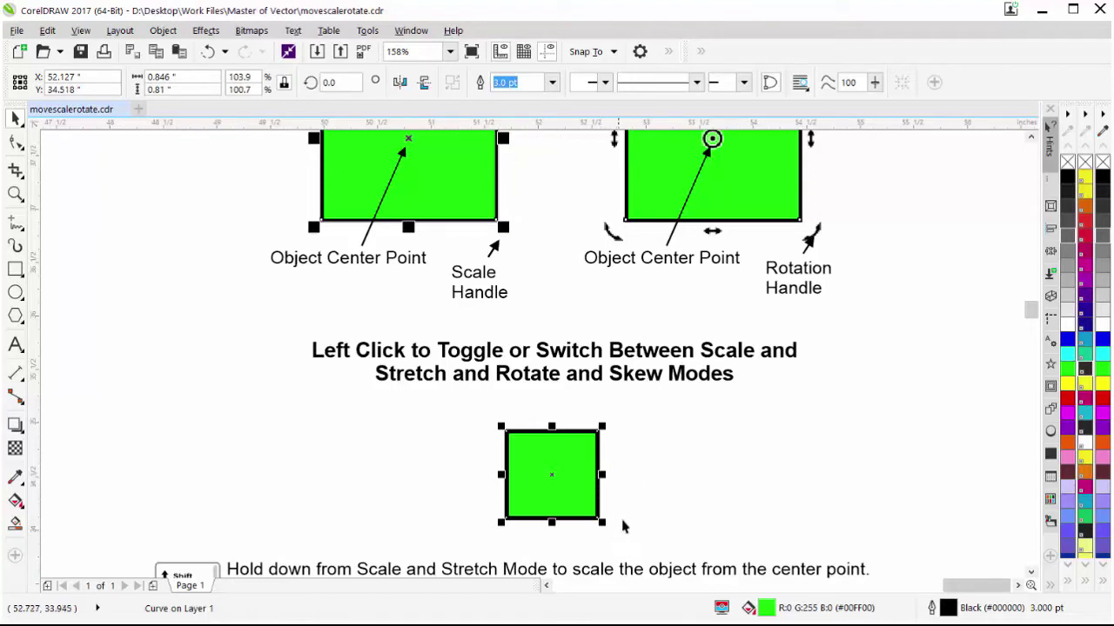
- In rotate-and-skew mode, rotate the square, skew it into a parallelogram, and undo the skew
click(574, 460)
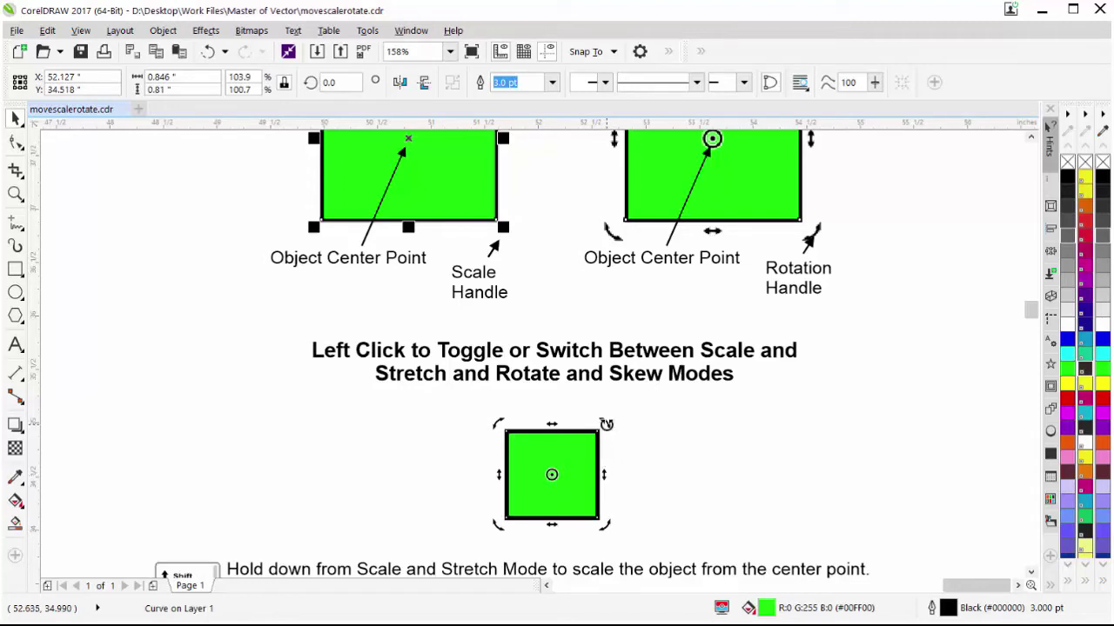
mouse_move(606, 424)
mouse_down()
mouse_move(640, 473)
mouse_move(617, 414)
mouse_up()
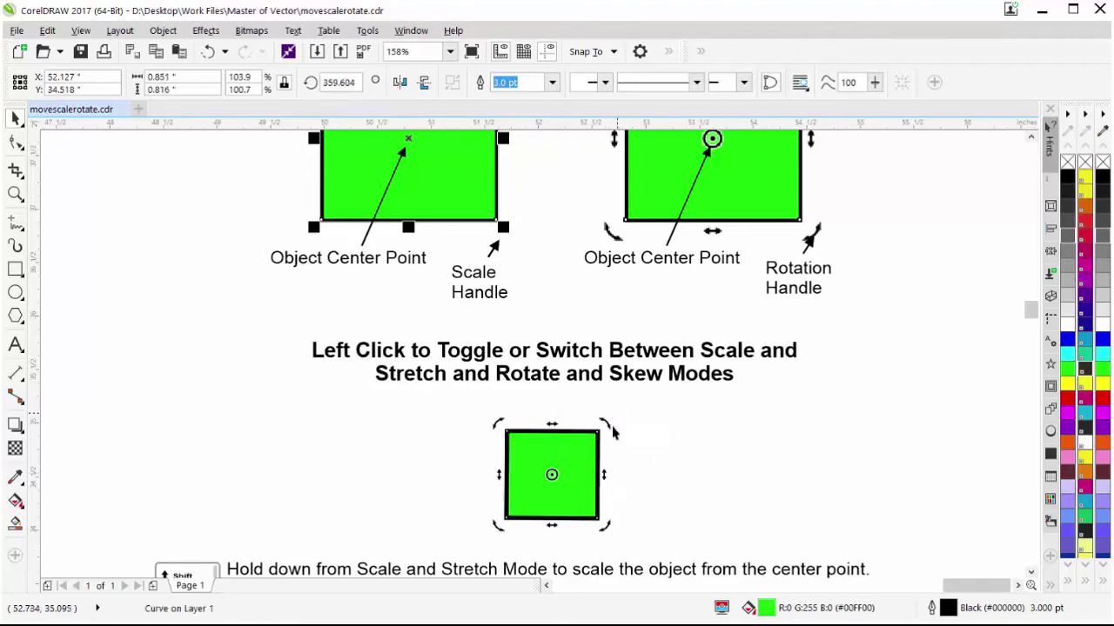
click(602, 475)
drag(602, 475, 605, 431)
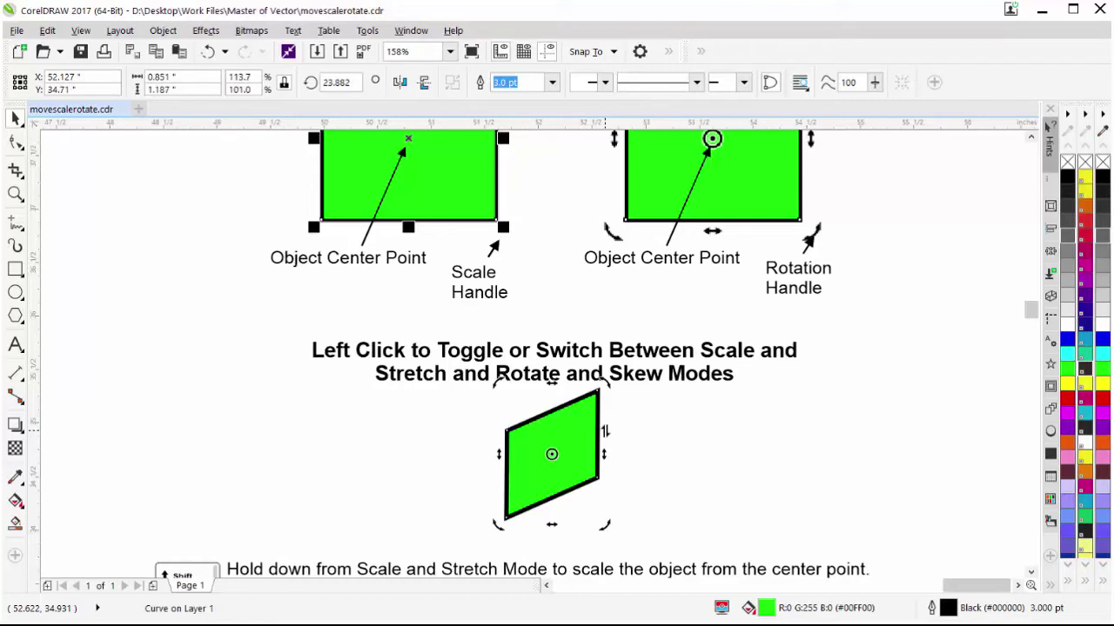
key(ctrl+z)
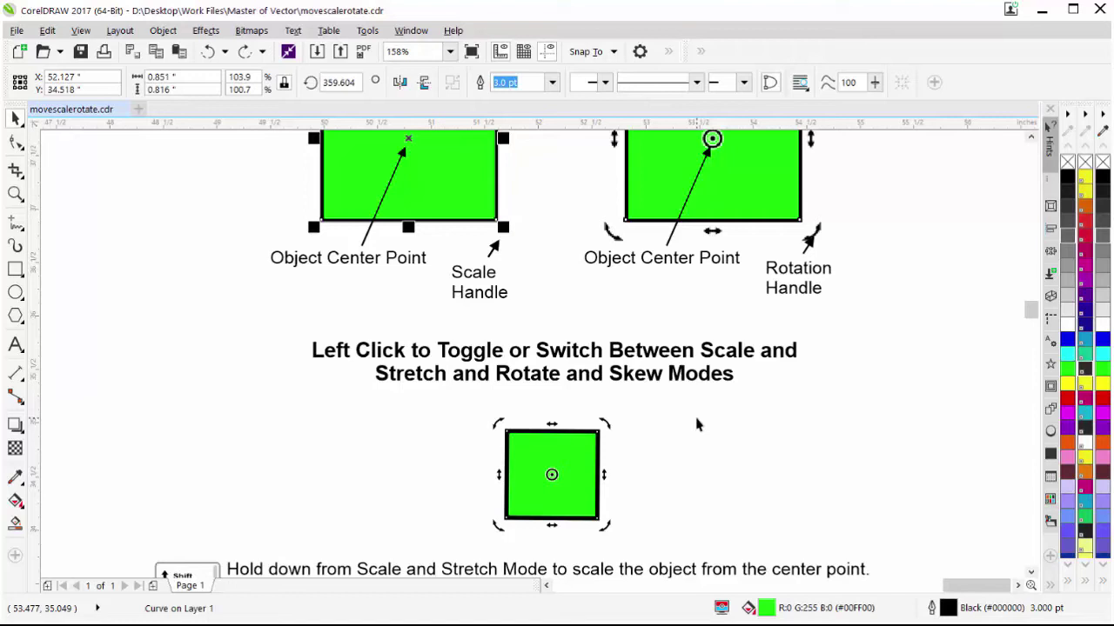
- Deselect, scroll down, and select the right-hand square under the Shift note
click(758, 373)
scroll(751, 457, down, 3)
scroll(751, 458, down, 3)
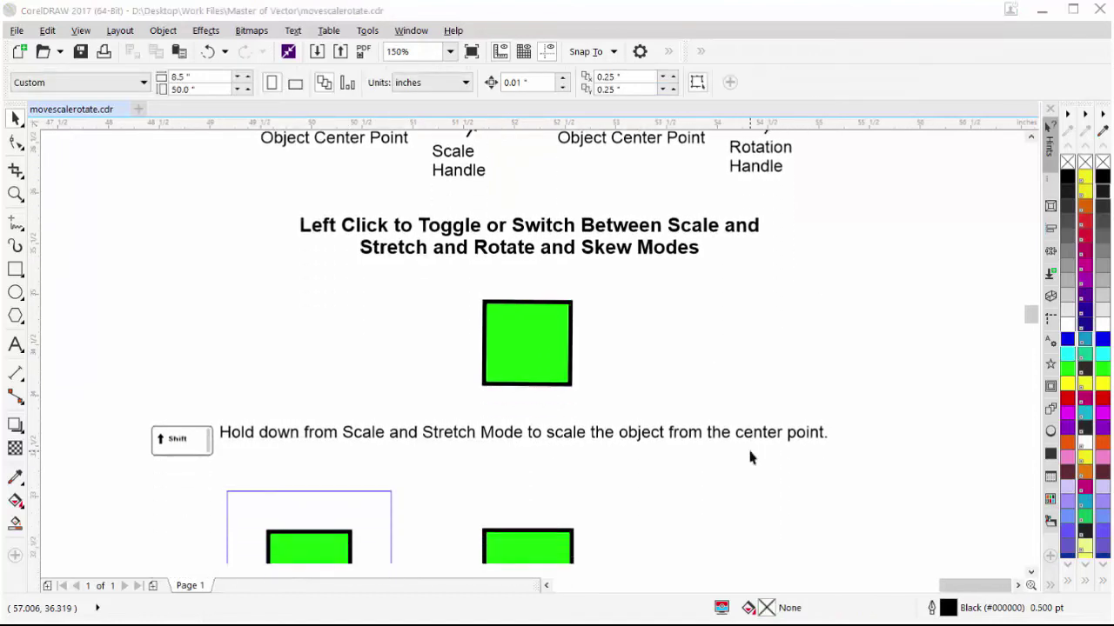
scroll(751, 457, down, 1)
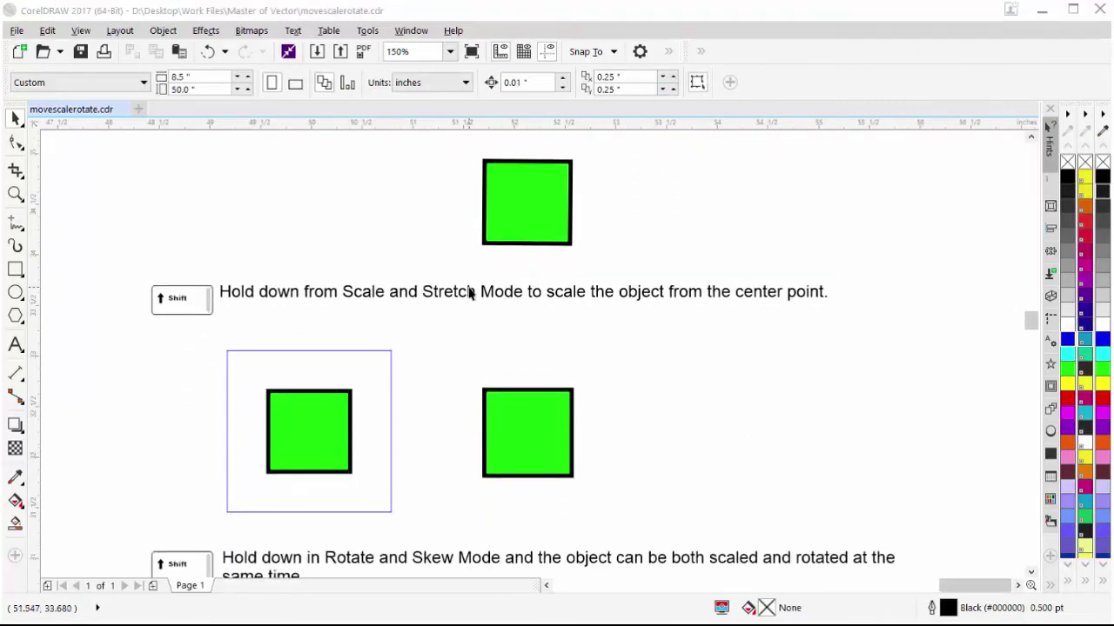
click(534, 431)
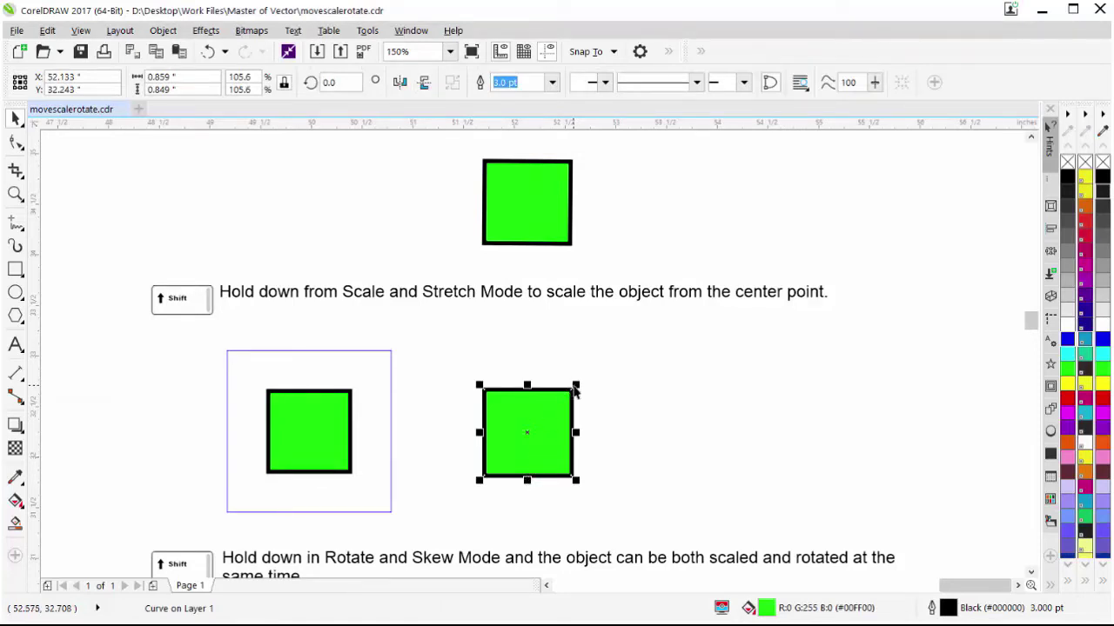
- Enlarge the square about its centre to 184.7%, about 1.503 × 1.486 inches
drag(574, 385, 615, 349)
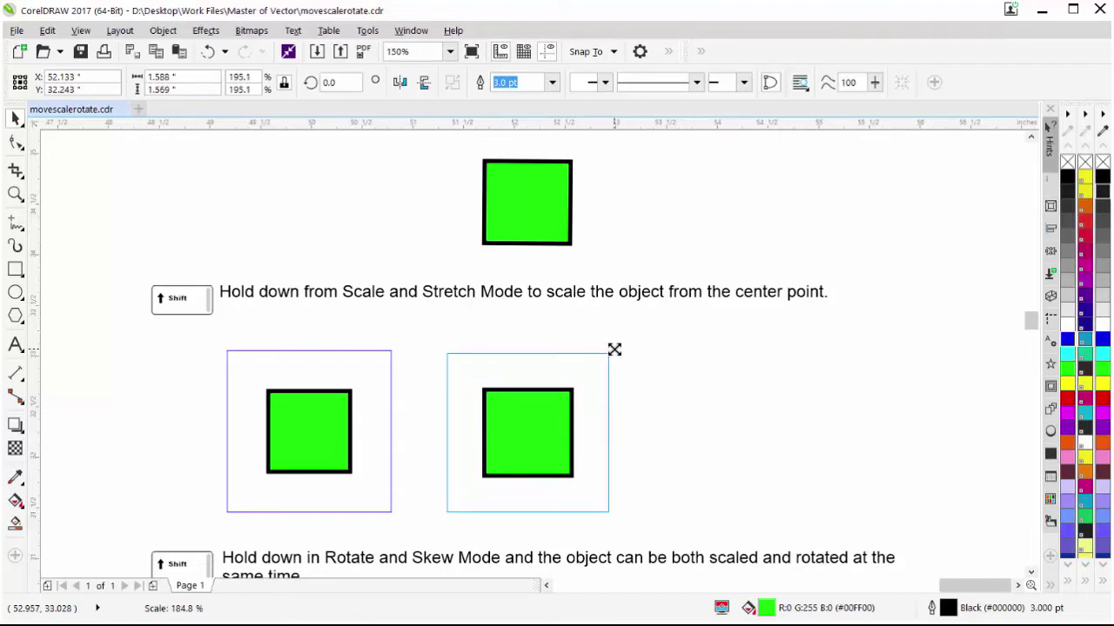
drag(615, 349, 614, 348)
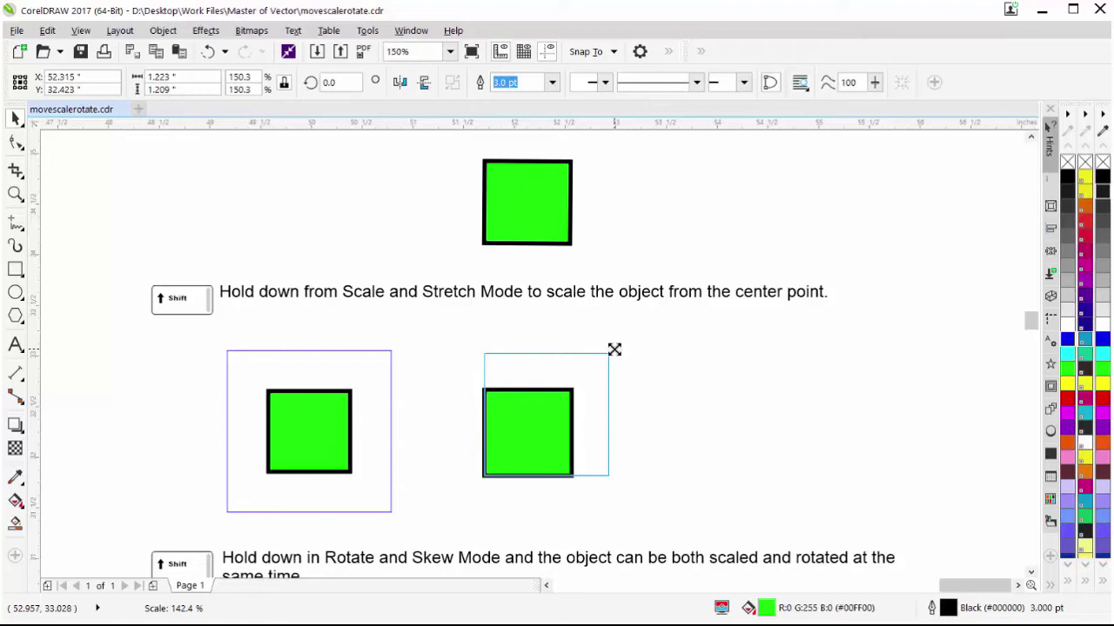
key(shift)
mouse_move(615, 348)
mouse_down()
mouse_move(569, 388)
mouse_move(619, 353)
mouse_up()
scroll(714, 432, down, 1)
scroll(714, 432, down, 3)
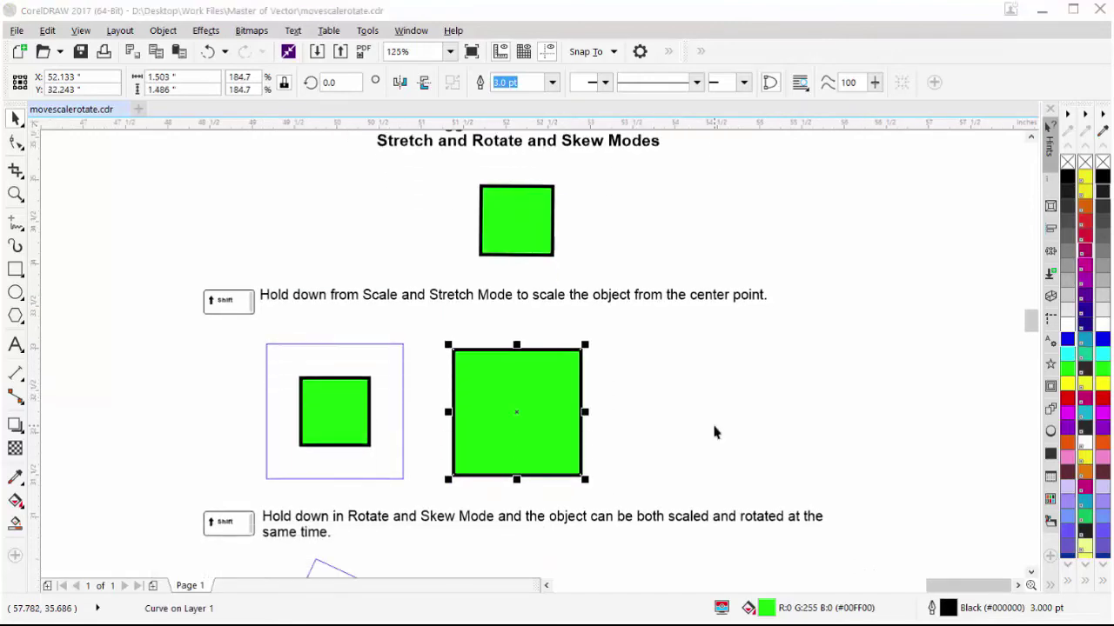
scroll(714, 433, down, 3)
scroll(713, 432, down, 1)
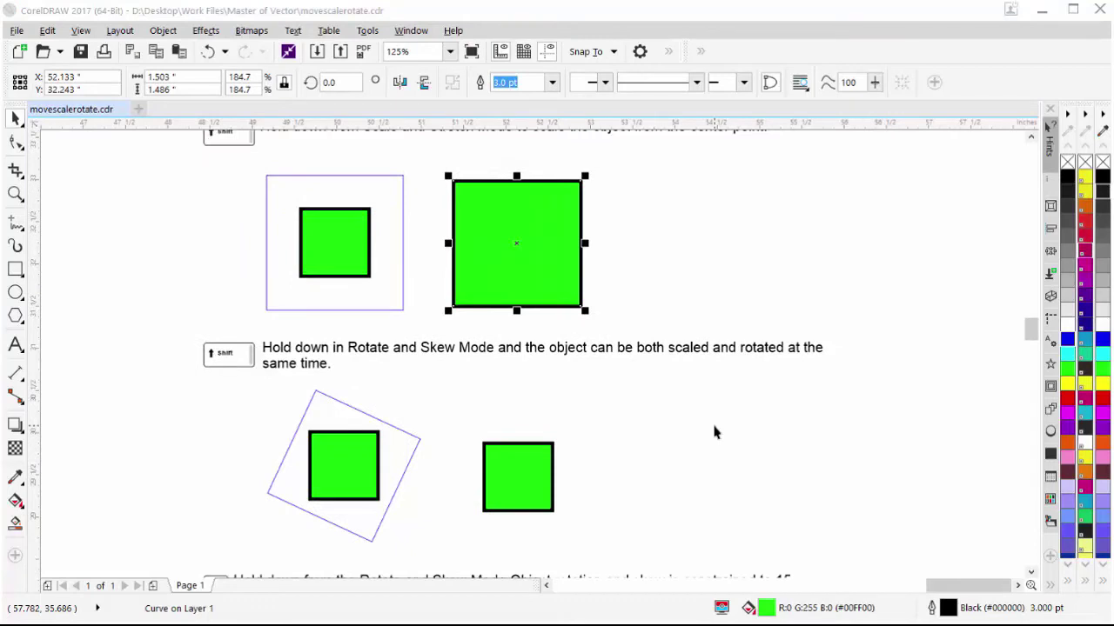
- Rotate and enlarge the small square under the rotate-and-scale note using its rotate handles
click(526, 443)
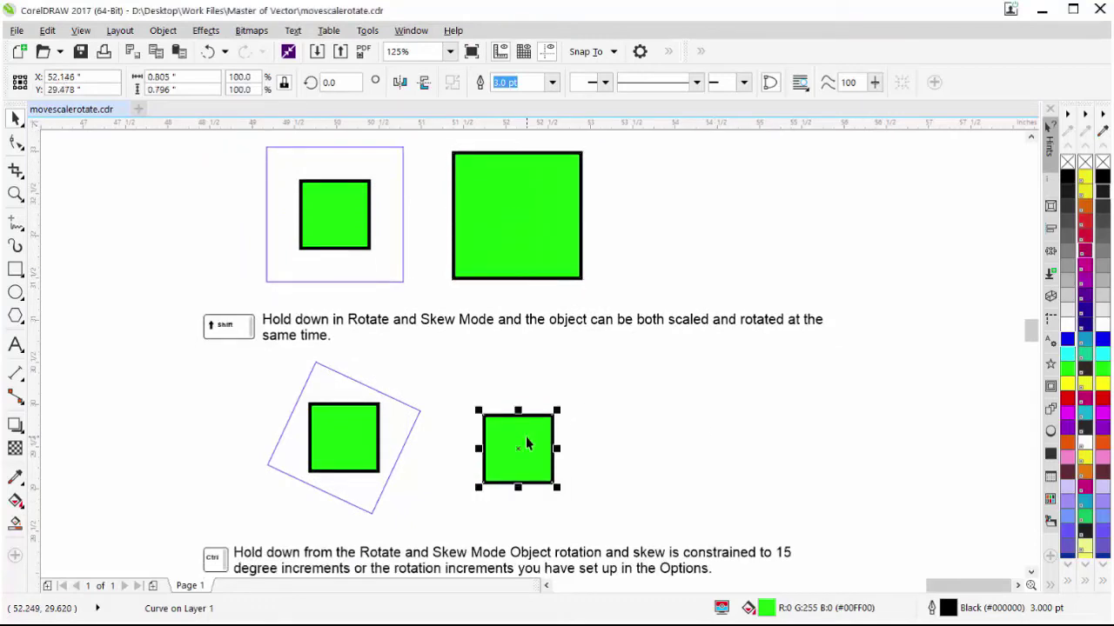
click(526, 444)
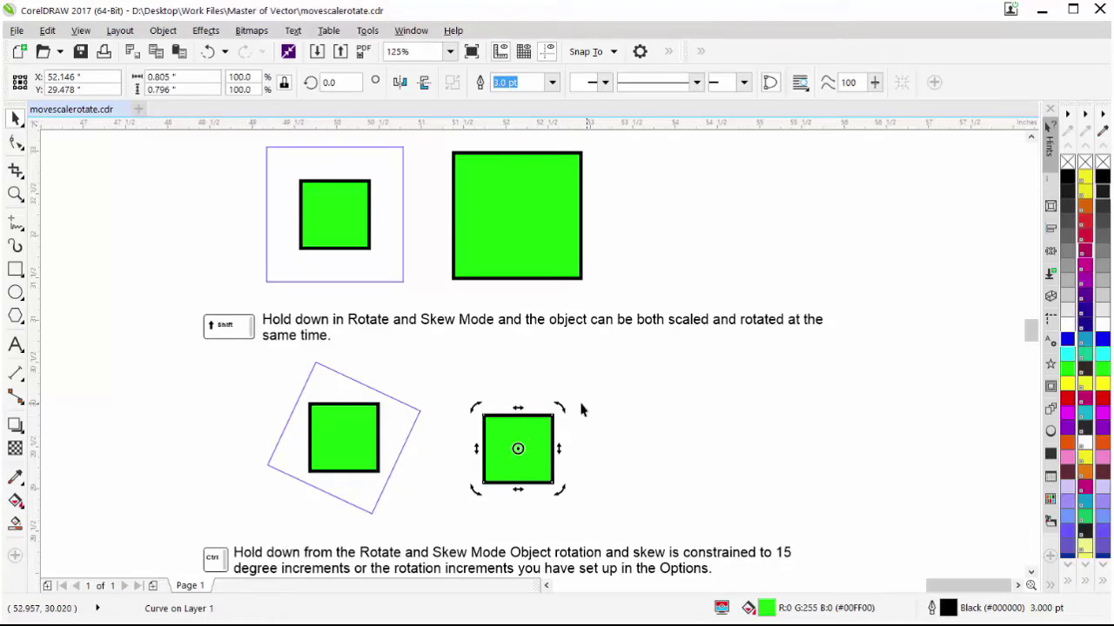
drag(561, 408, 584, 339)
drag(641, 351, 620, 402)
- Rotate the lower-right square a constrained 180° in 15° steps and try skewing its right side
scroll(775, 455, down, 3)
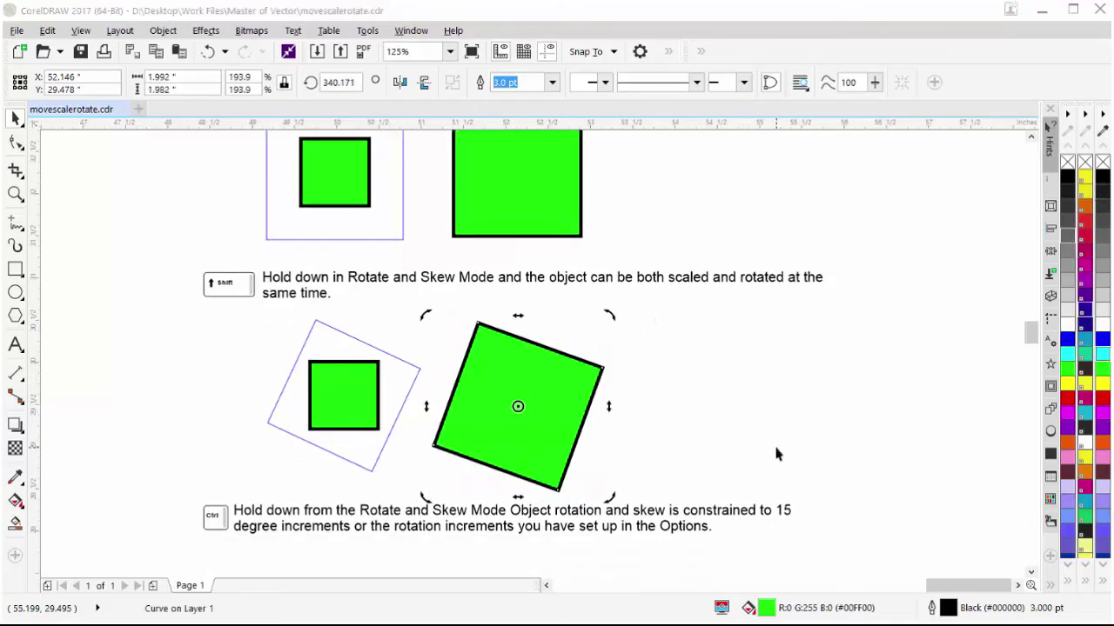
scroll(777, 453, down, 1)
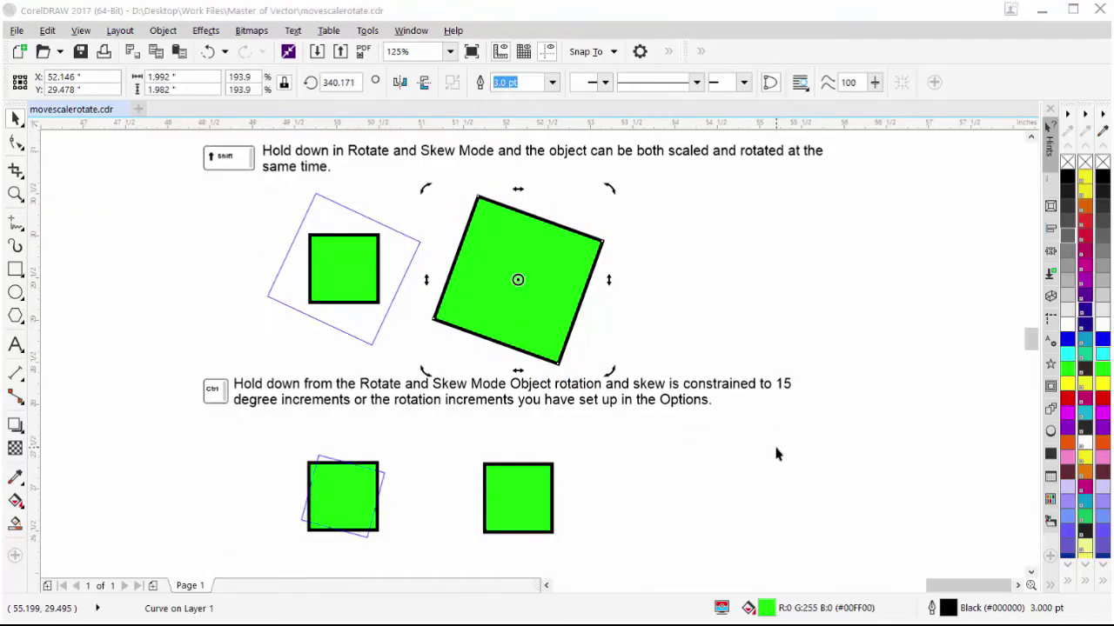
click(523, 492)
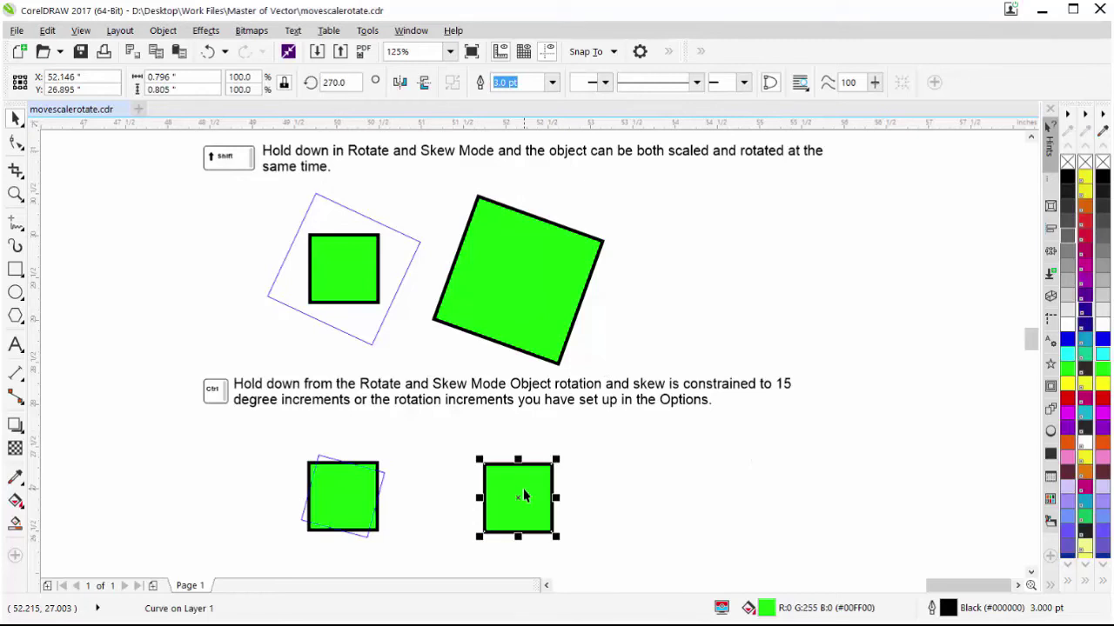
click(522, 495)
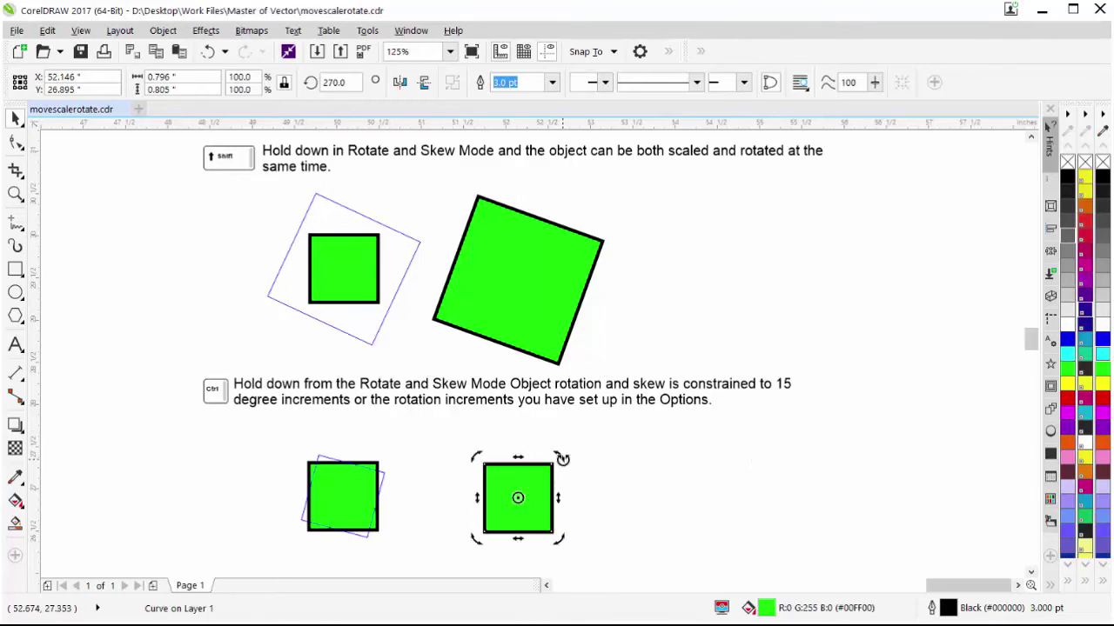
drag(562, 459, 561, 538)
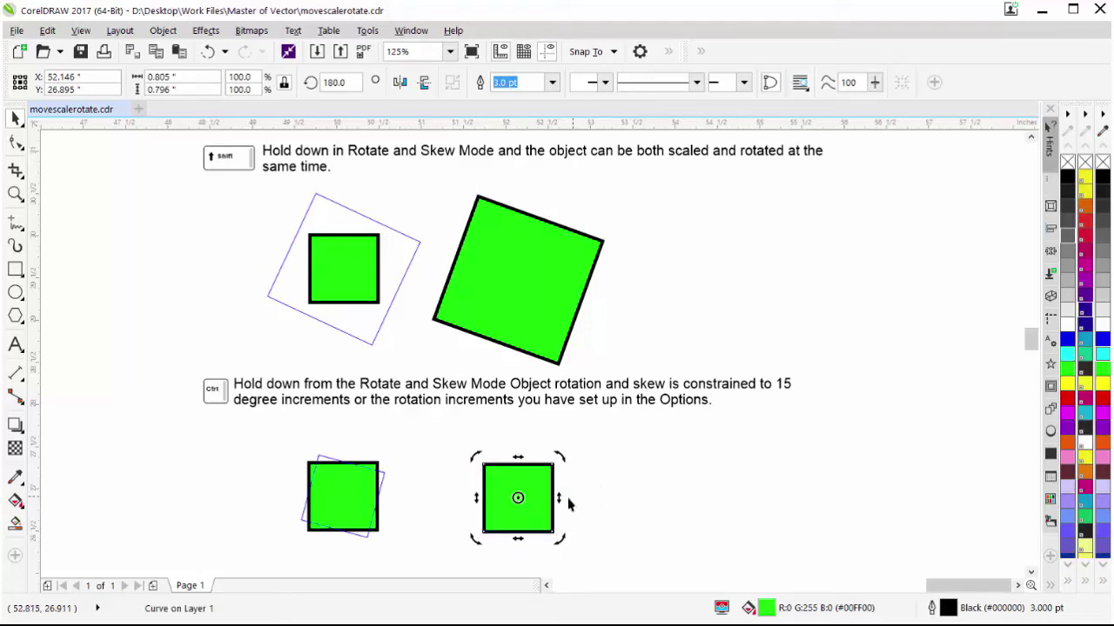
mouse_move(560, 498)
mouse_down()
mouse_move(563, 434)
mouse_move(558, 499)
mouse_up()
scroll(709, 481, down, 1)
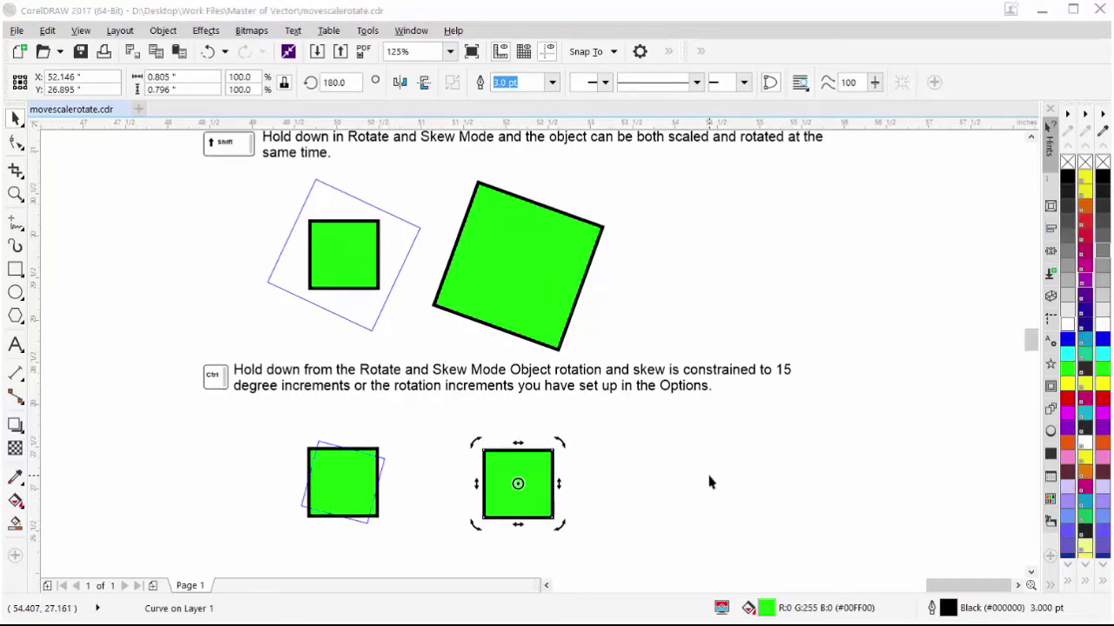
- Scale the constrained-scaling square to 200% and undo, then stretch it to a 200%-wide 1.61 × 0.796-inch rectangle
scroll(709, 481, down, 3)
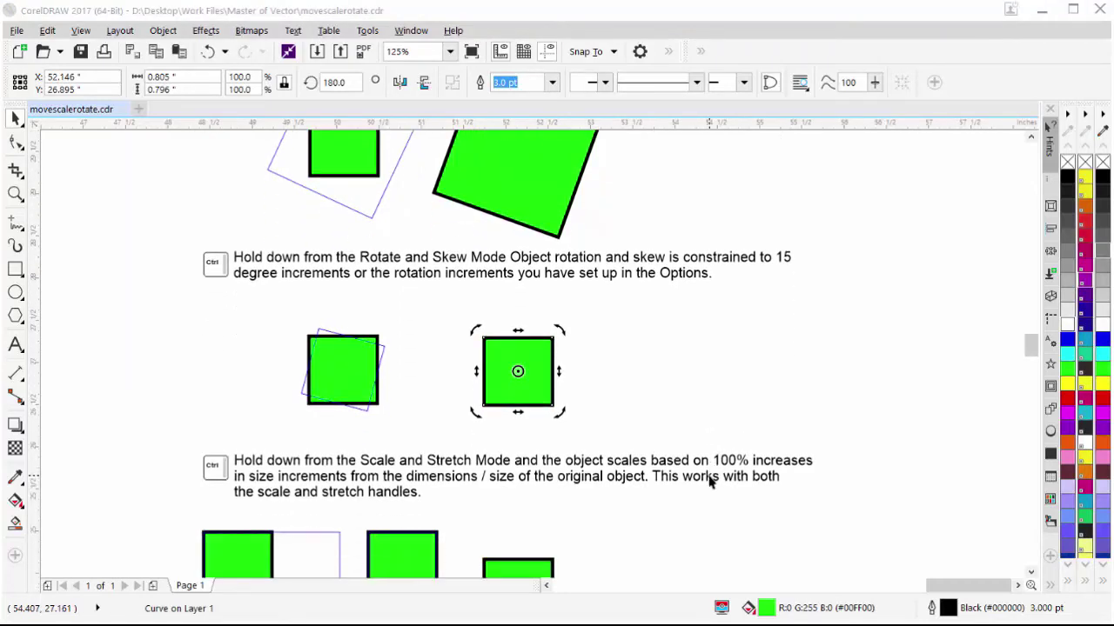
scroll(709, 481, down, 1)
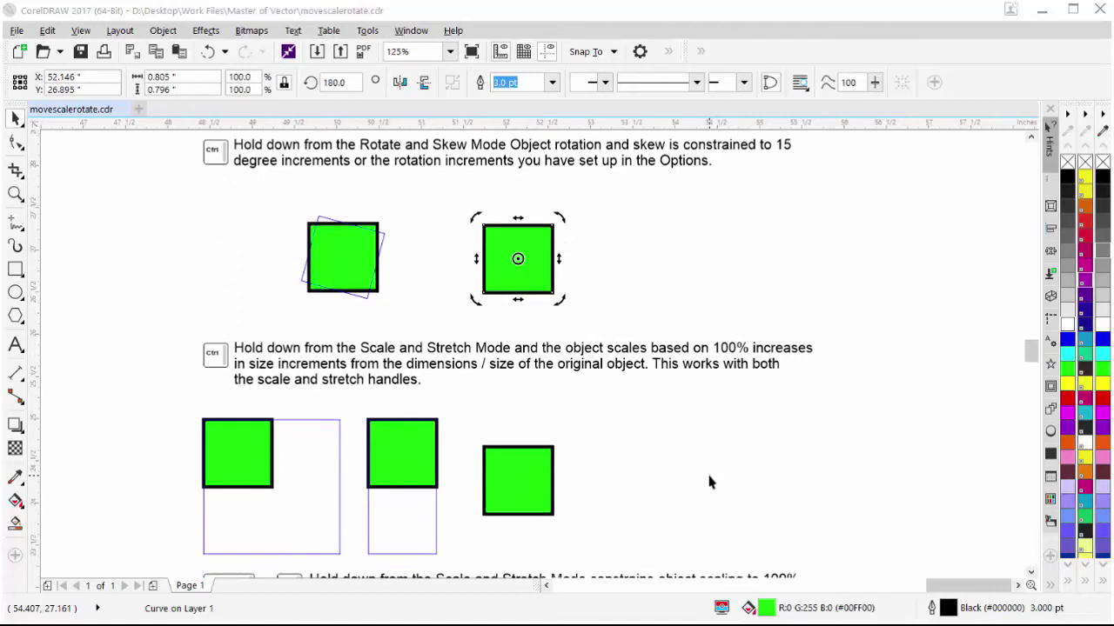
click(530, 492)
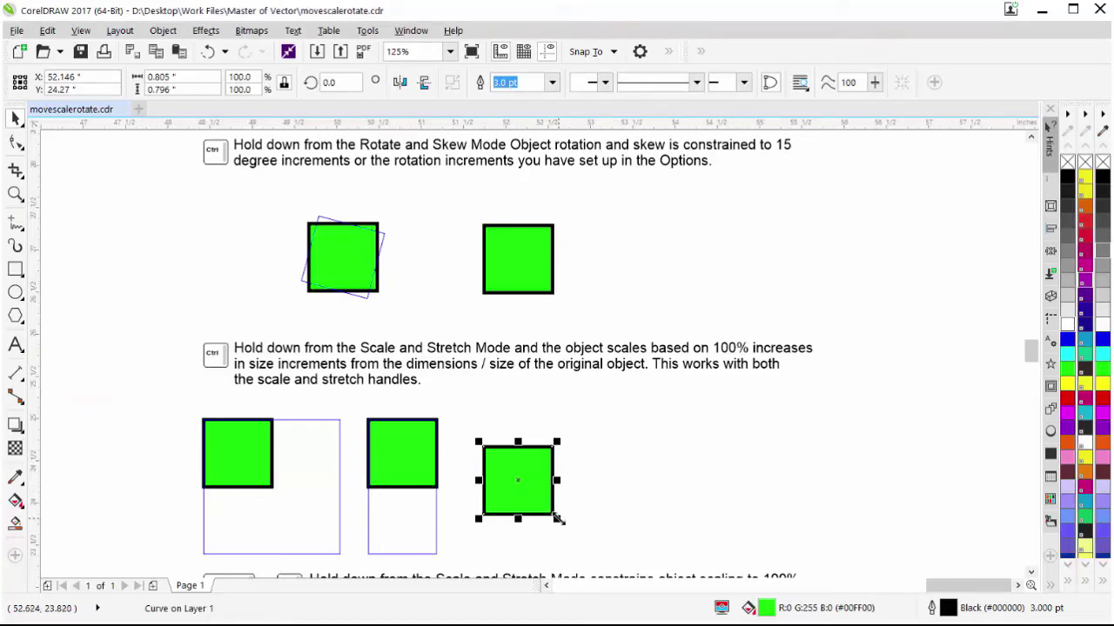
drag(529, 485, 594, 550)
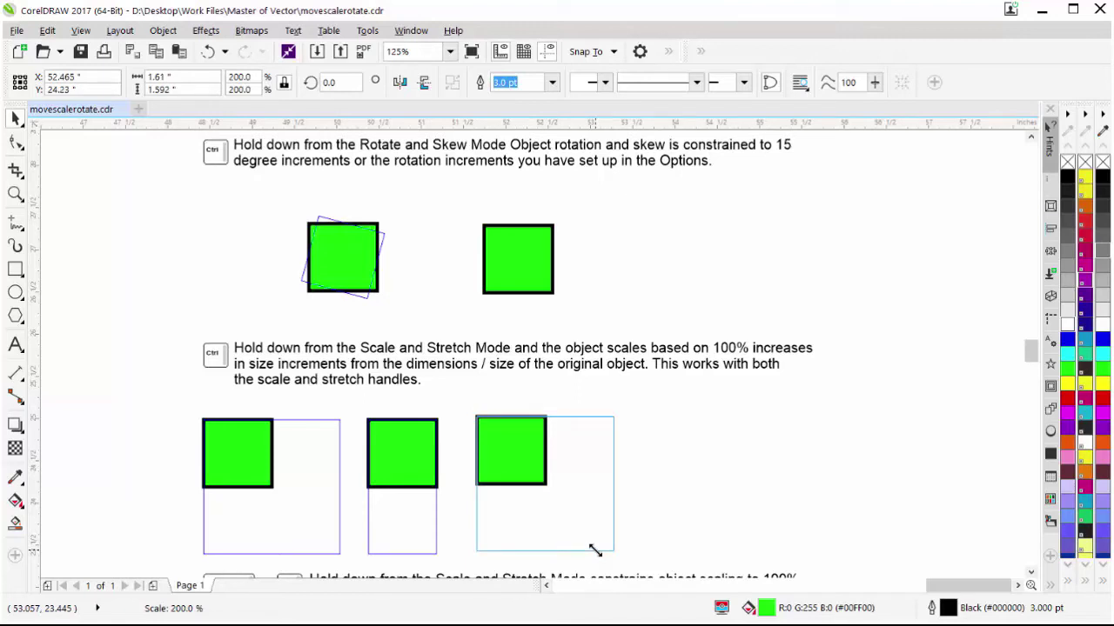
drag(592, 549, 591, 548)
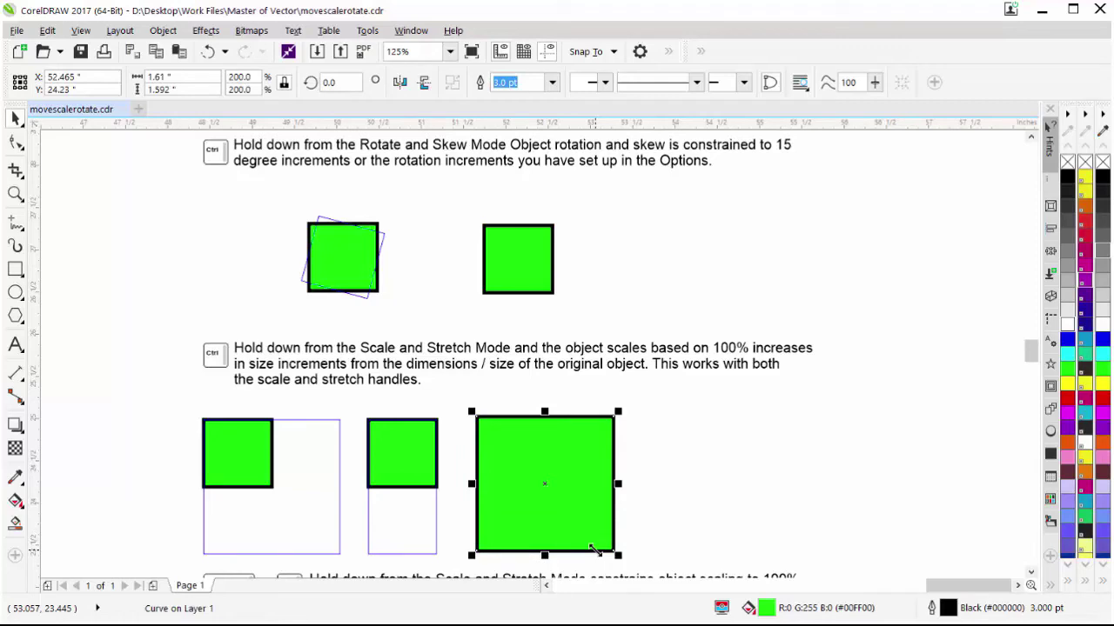
key(ctrl+z)
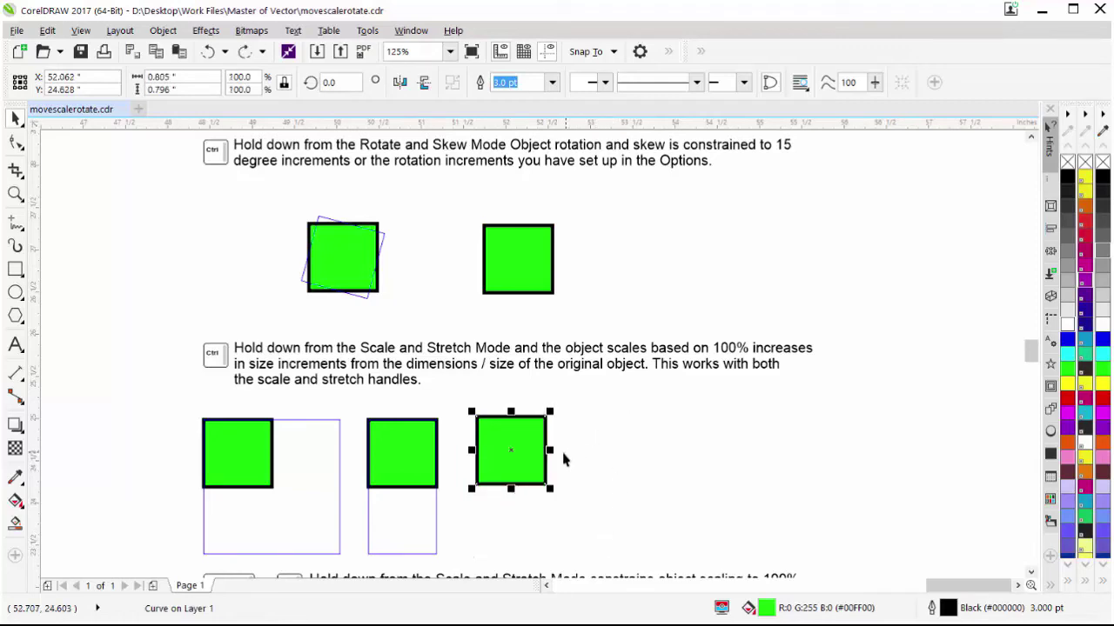
drag(551, 450, 605, 454)
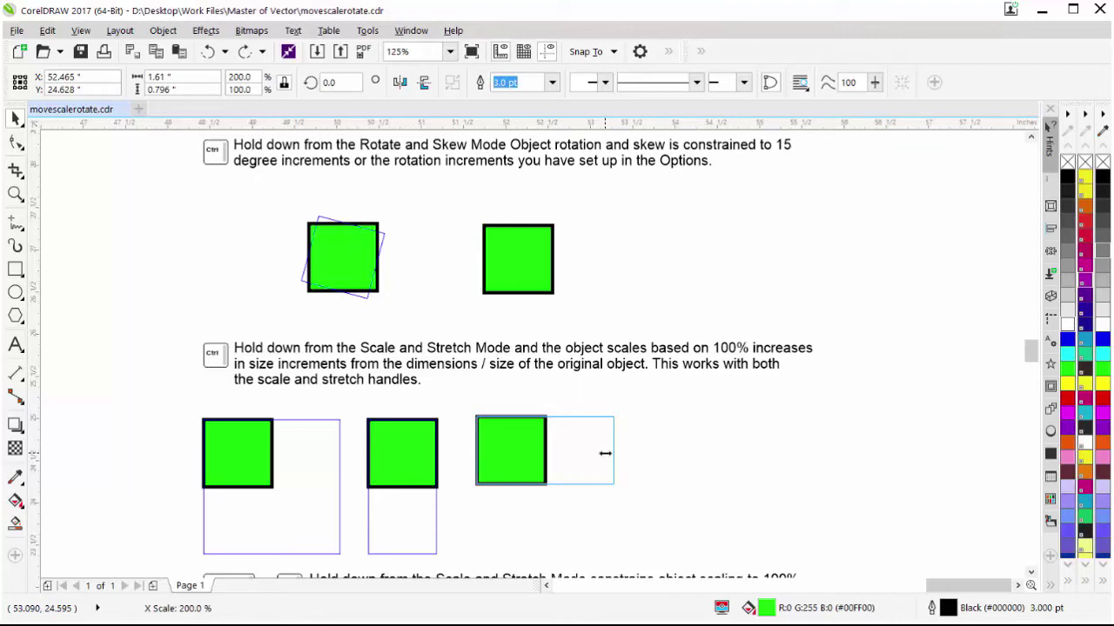
drag(605, 453, 605, 453)
click(880, 377)
scroll(880, 377, down, 3)
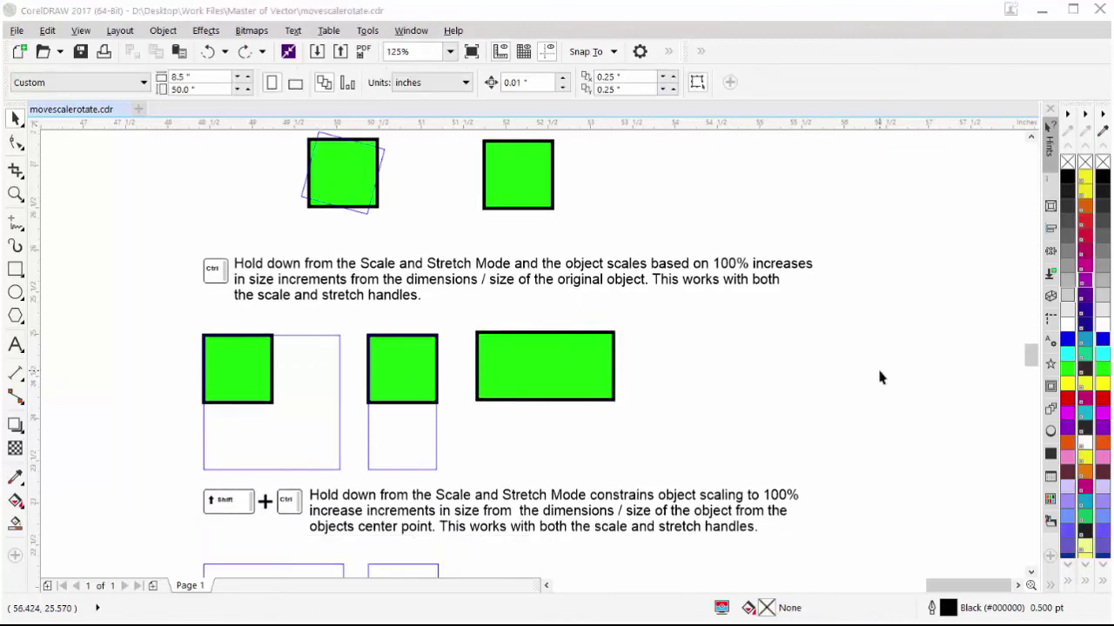
- Enlarge the centre-scaling square to 200% around its centre, then undo it
scroll(880, 378, down, 2)
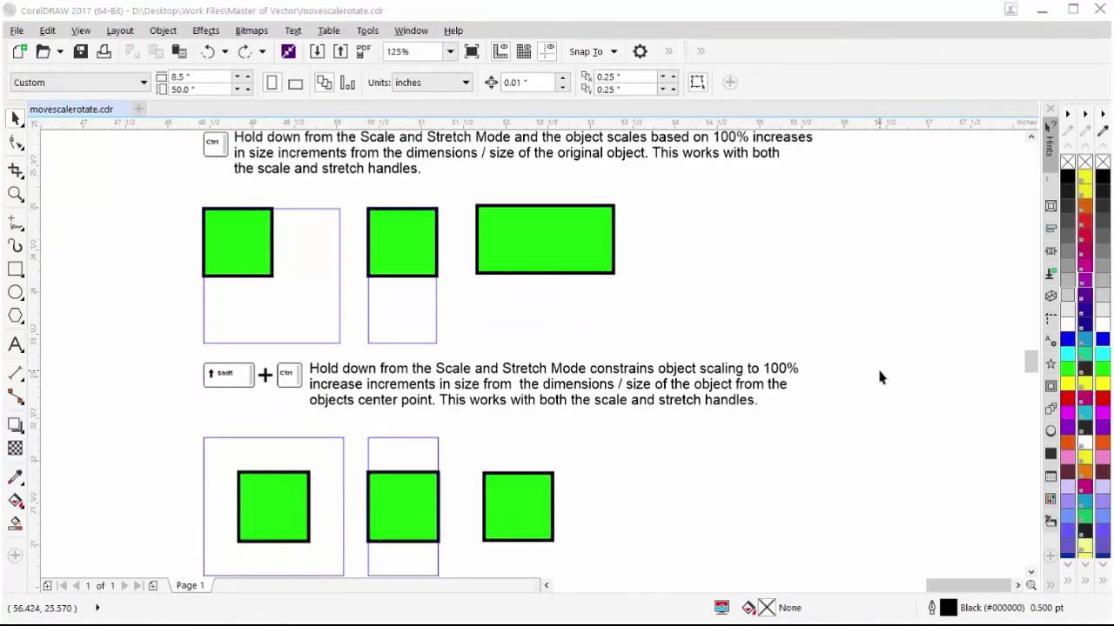
scroll(879, 378, down, 1)
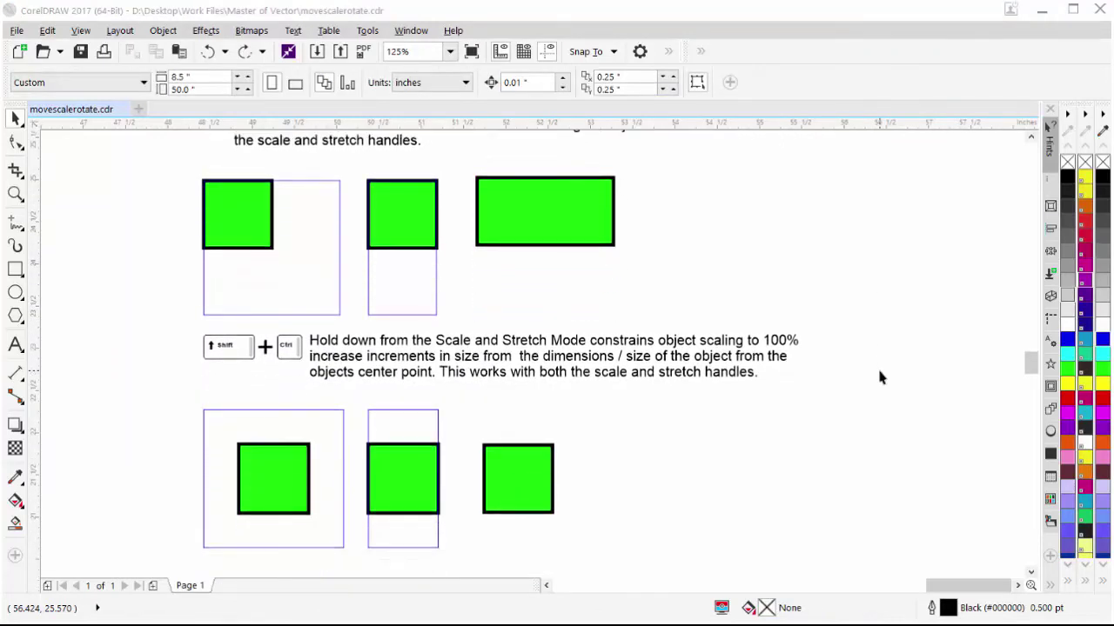
click(513, 480)
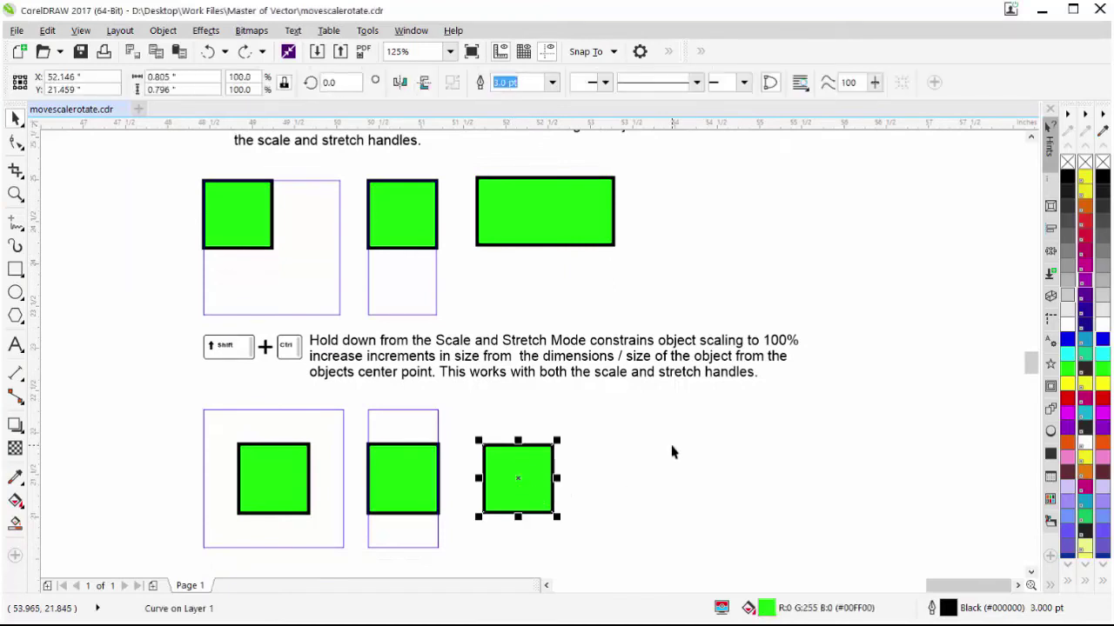
drag(557, 441, 580, 413)
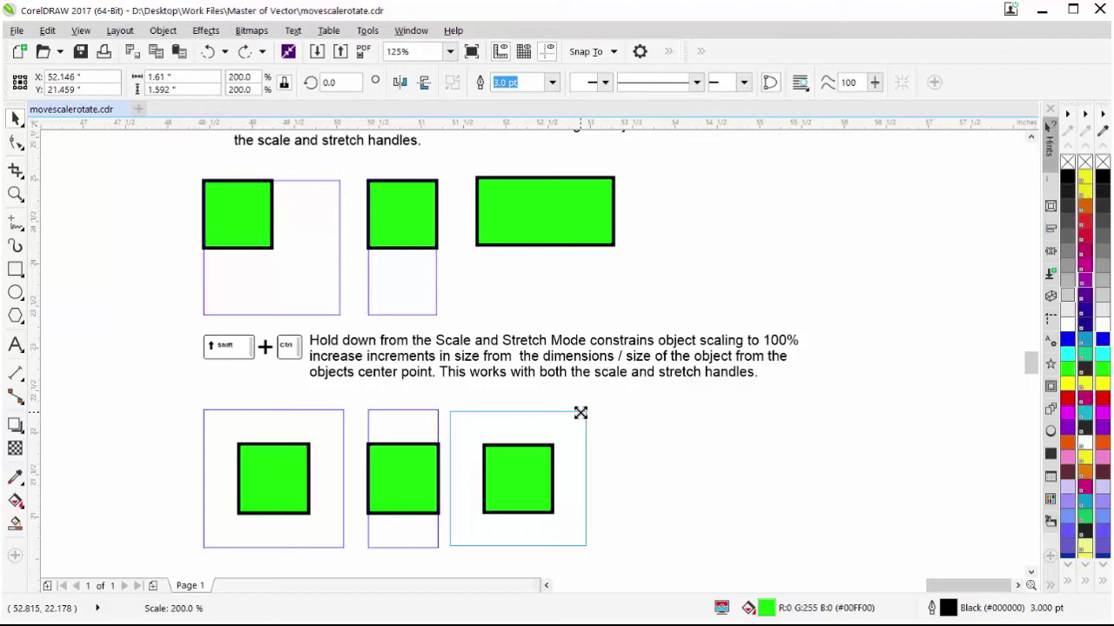
drag(580, 413, 580, 413)
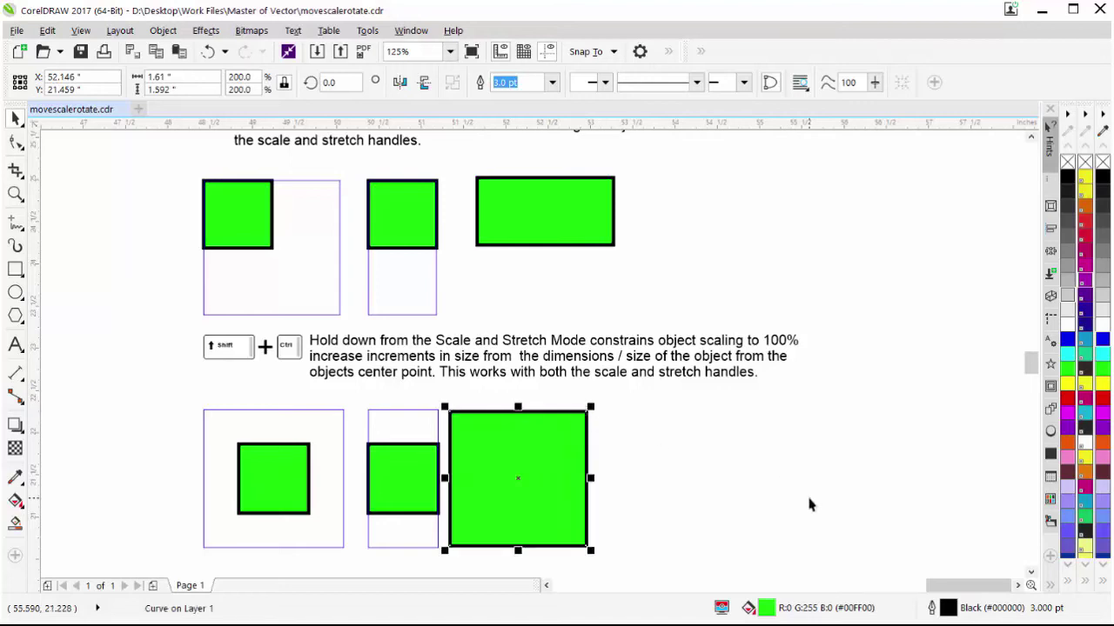
key(ctrl+z)
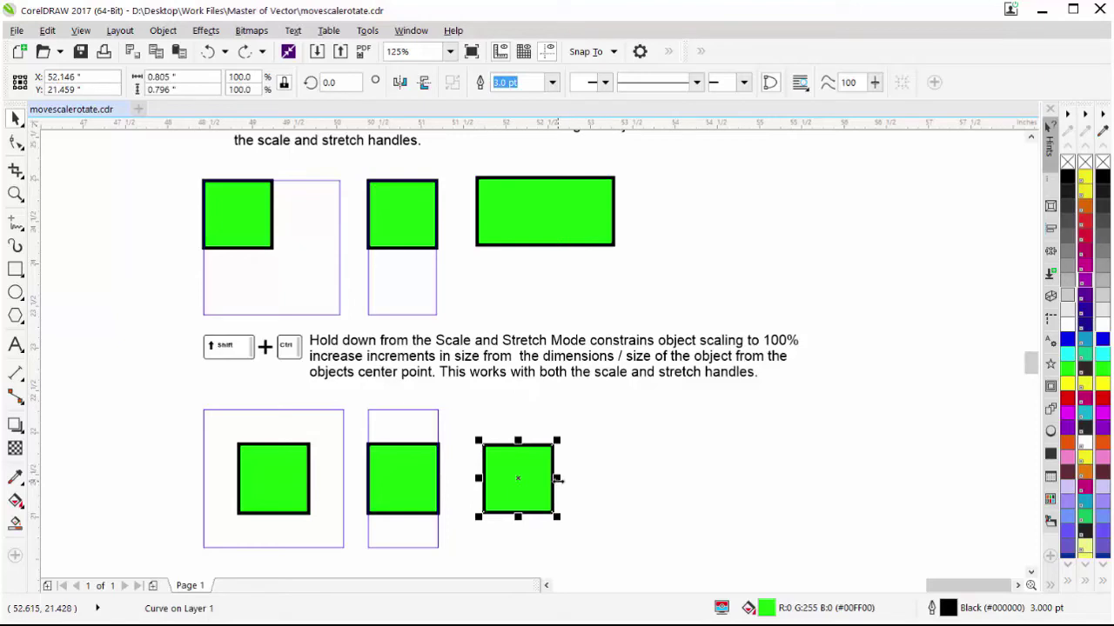
- Stretch the square from its centre into a 600%-wide, 4.831-inch bar, then scroll to the mirror-stretch example
drag(557, 478, 598, 478)
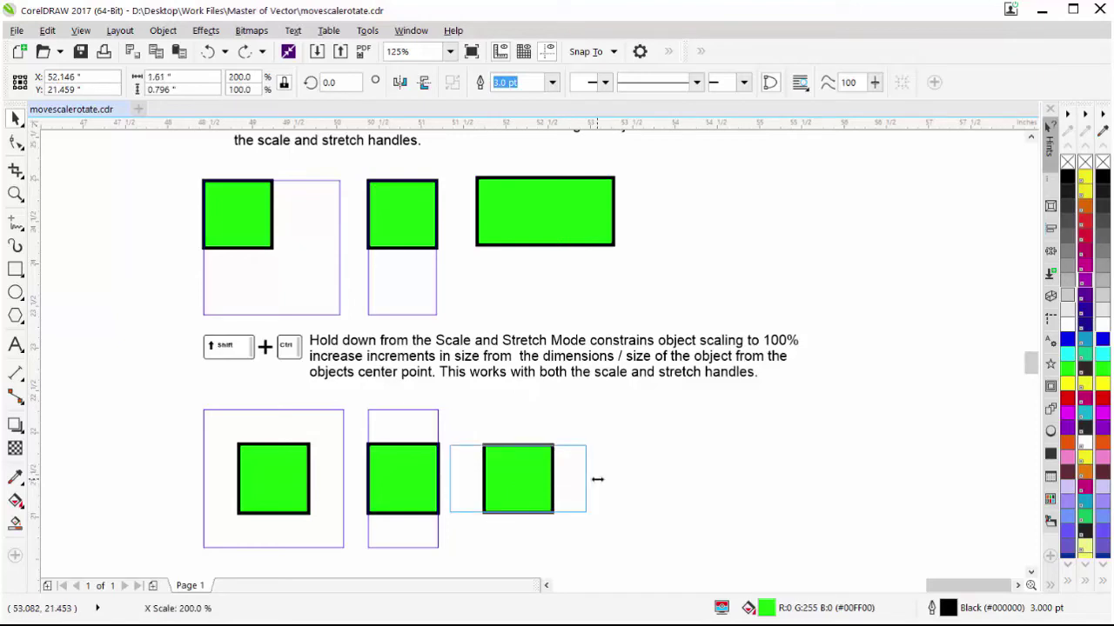
drag(598, 479, 714, 479)
click(688, 561)
scroll(738, 492, up, 1)
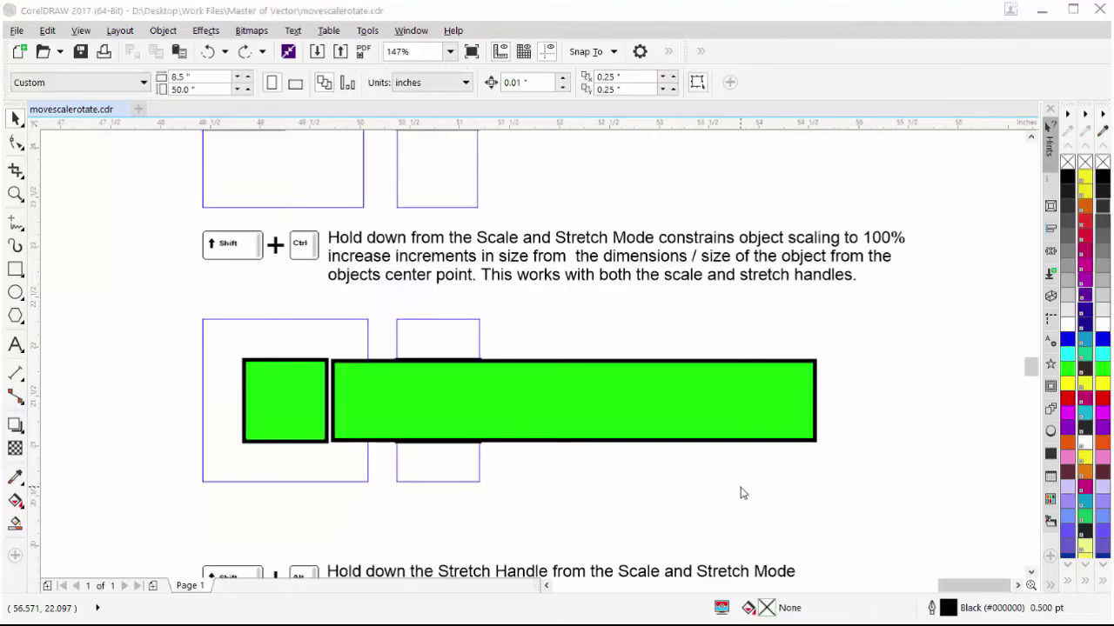
scroll(738, 492, down, 4)
scroll(740, 493, down, 4)
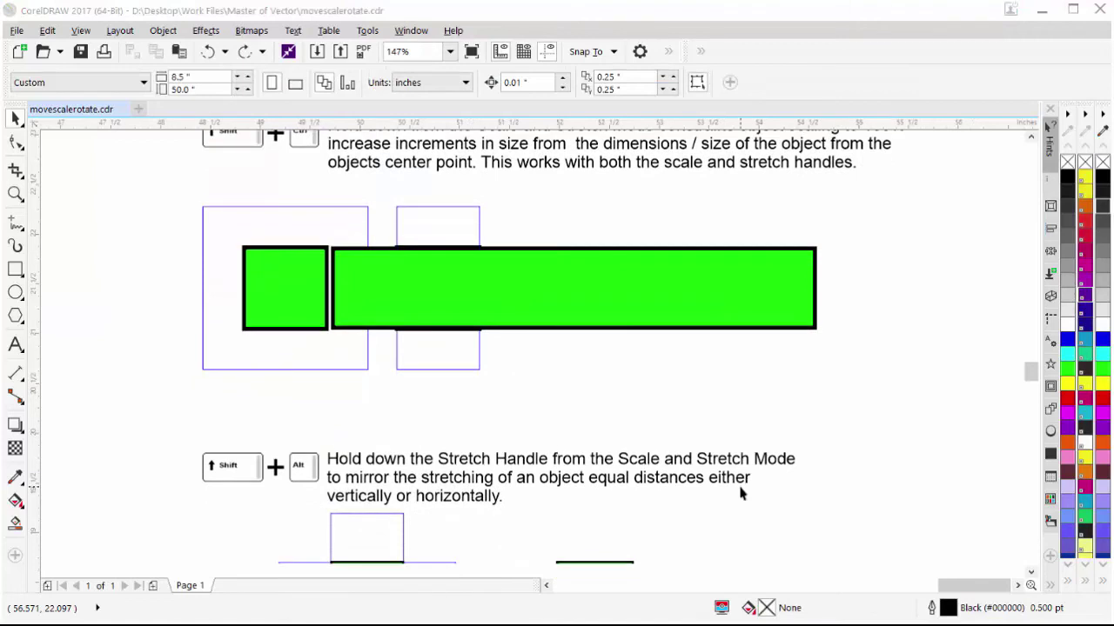
scroll(740, 493, down, 1)
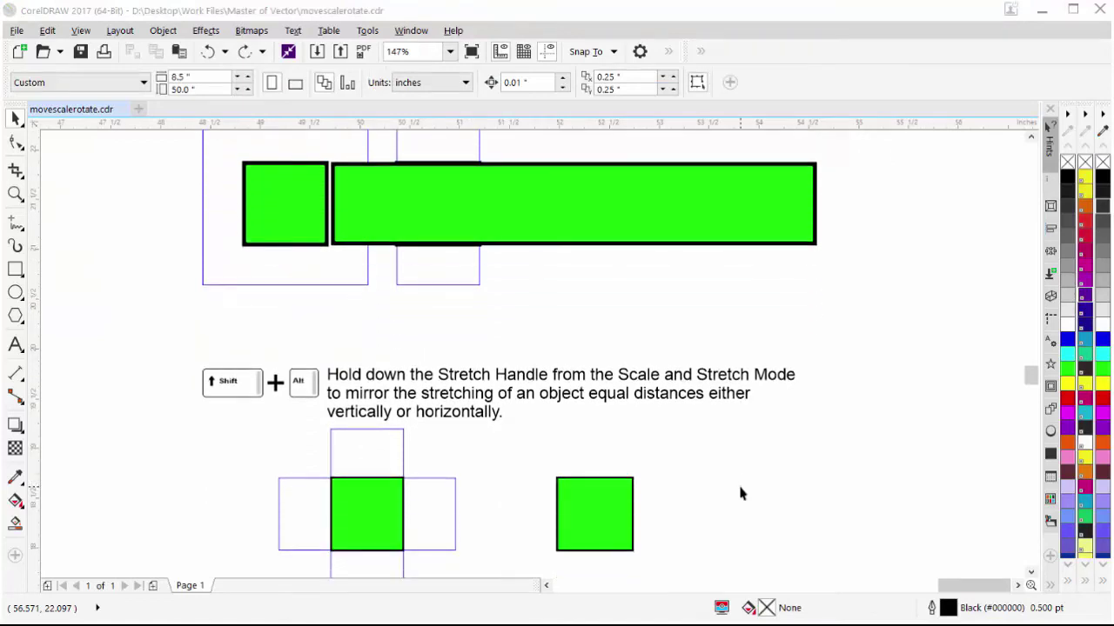
click(620, 529)
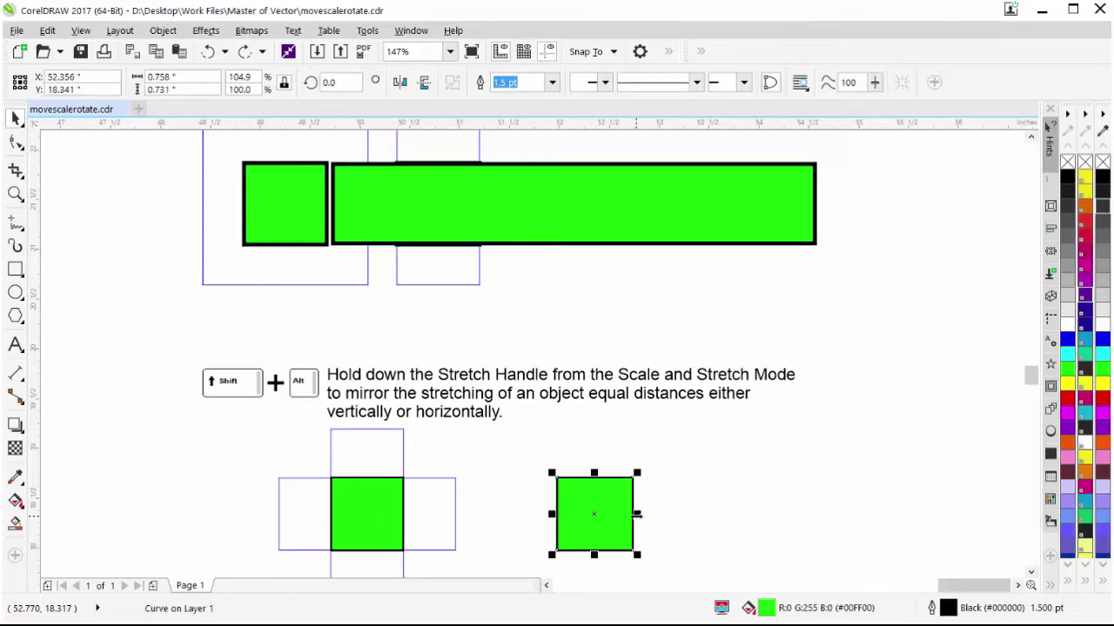
- Shift+Alt-stretch the square from its centre to about 265% width and 218% height (1.916 × 1.592 in)
drag(637, 514, 695, 524)
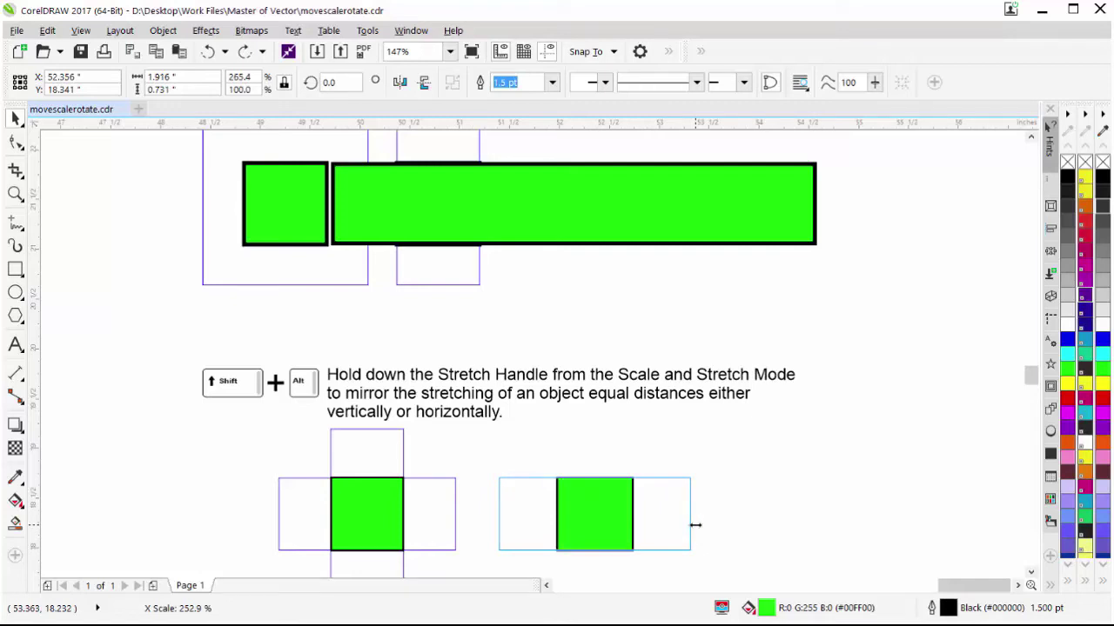
drag(695, 524, 695, 525)
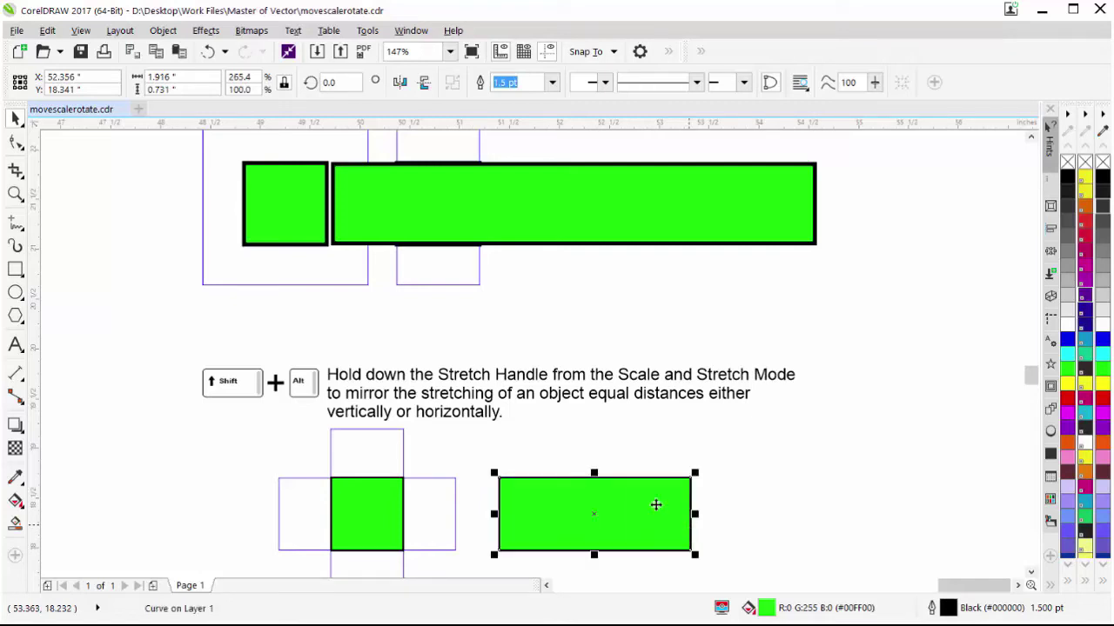
drag(591, 472, 592, 432)
scroll(781, 417, down, 3)
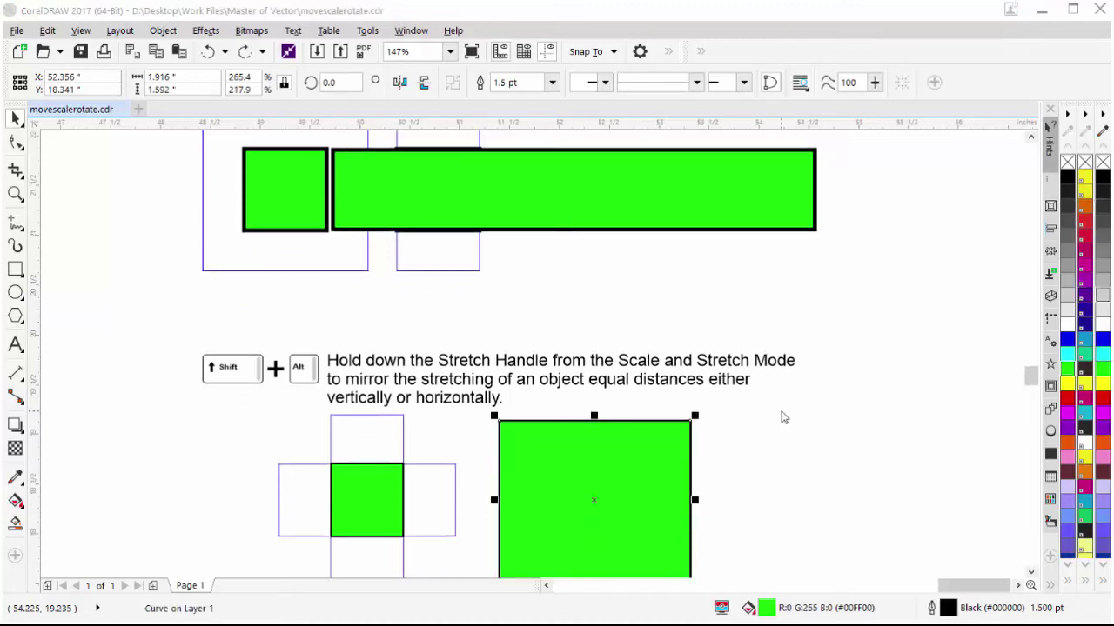
- Alt-drag a rotation handle of the distortion example square to slant it into a parallelogram
scroll(781, 417, down, 3)
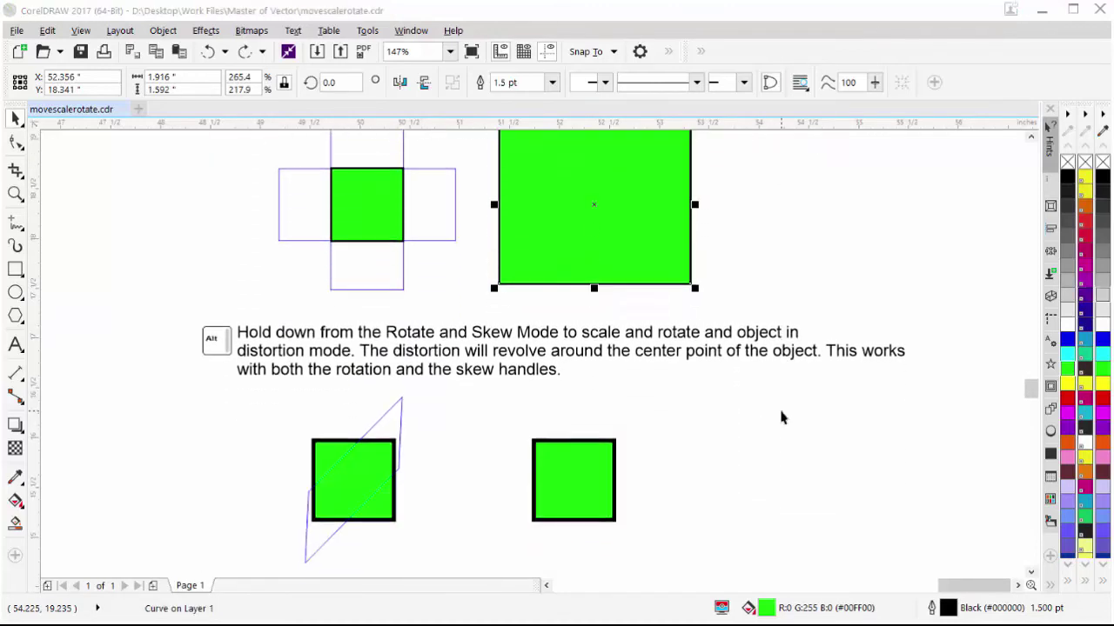
click(575, 454)
click(575, 453)
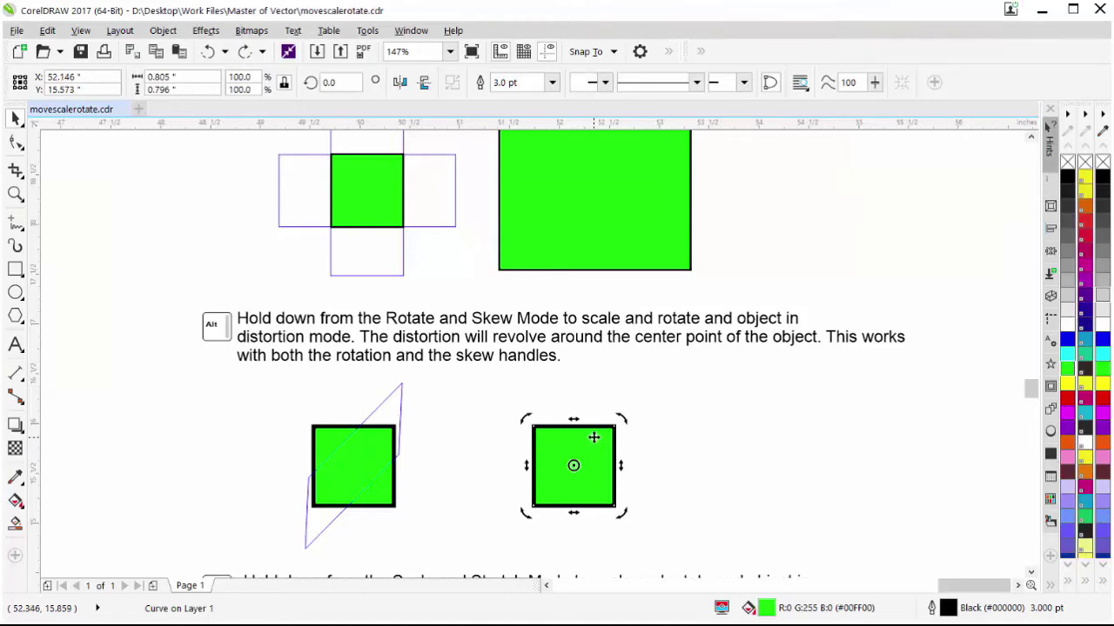
drag(624, 416, 746, 253)
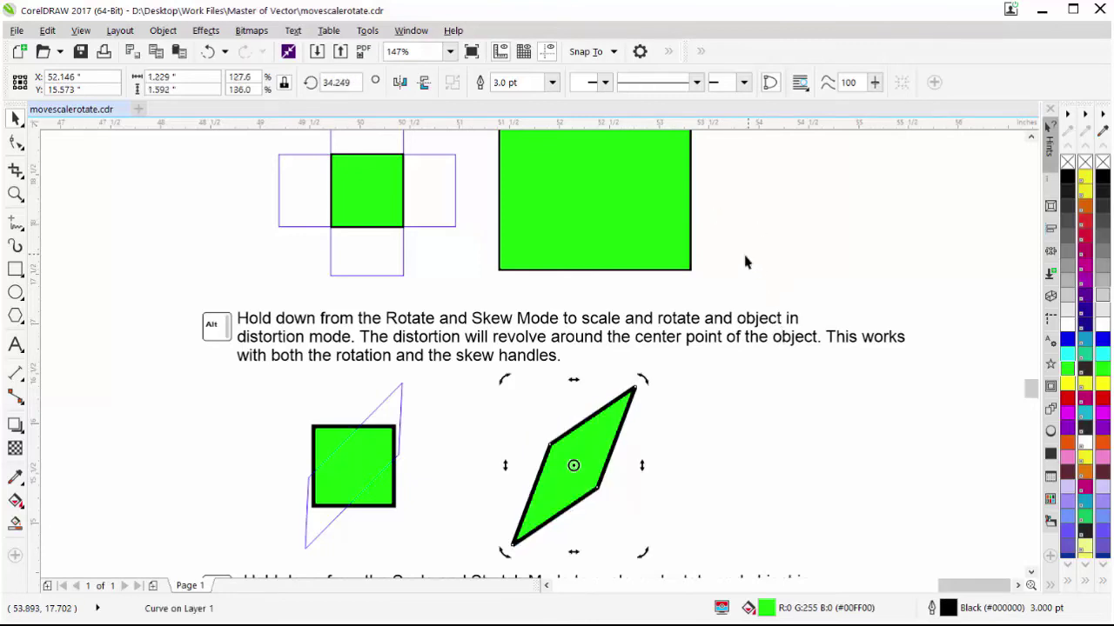
- Fine-tune the parallelogram's skew with its side handles and rotate it around its centre
drag(641, 470, 626, 424)
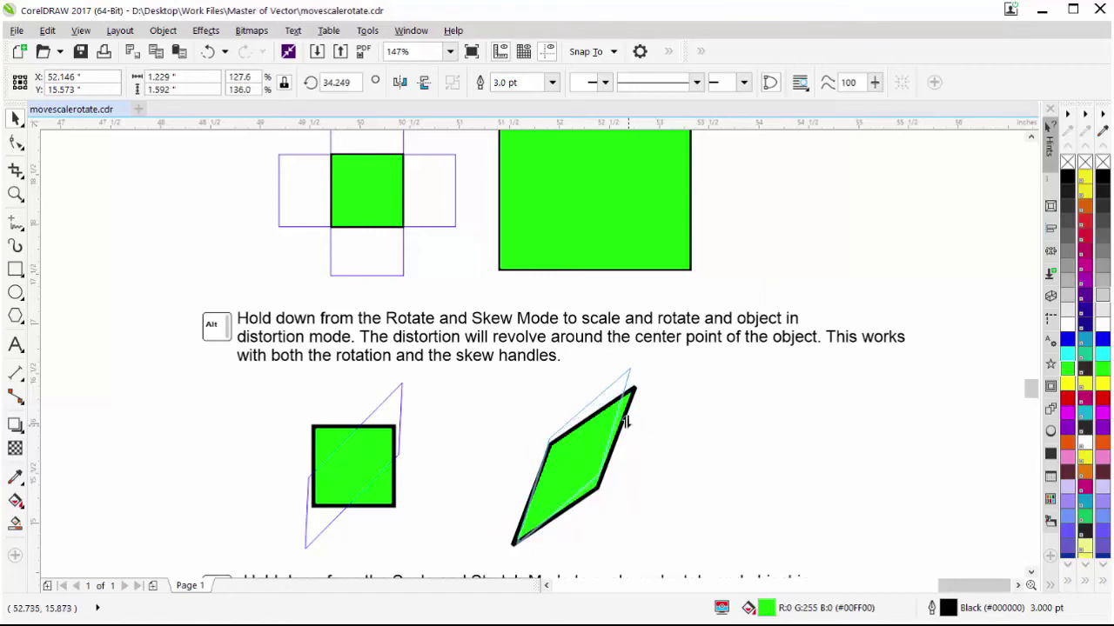
drag(647, 506, 638, 548)
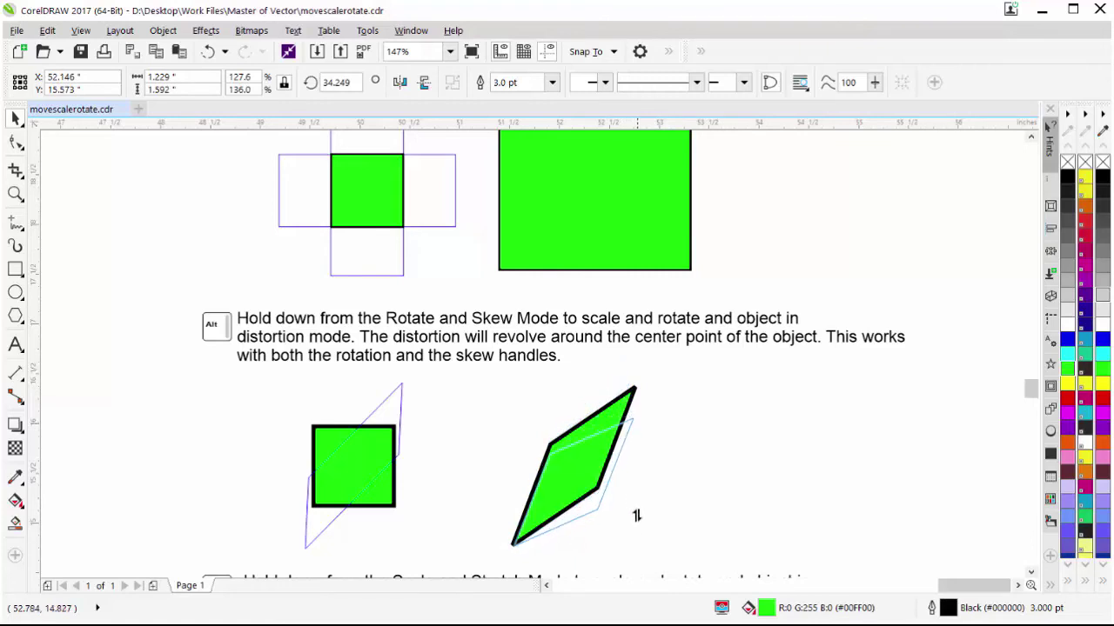
drag(636, 472, 643, 461)
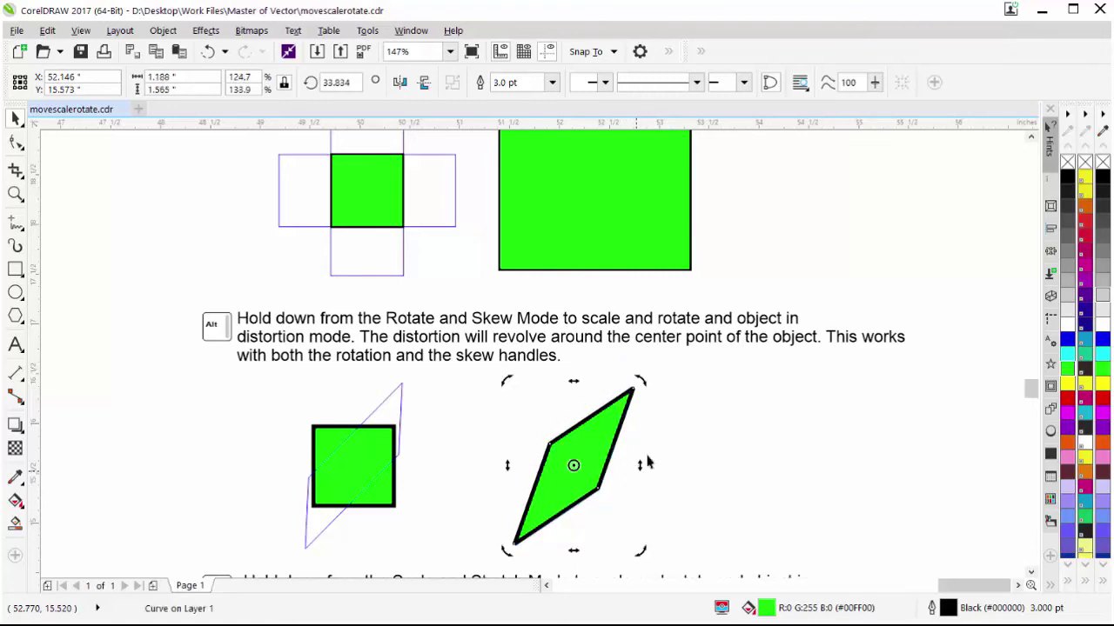
mouse_move(640, 380)
mouse_down()
mouse_move(666, 413)
mouse_move(670, 455)
mouse_move(646, 532)
mouse_move(686, 473)
mouse_move(693, 423)
mouse_move(853, 325)
mouse_move(741, 392)
mouse_move(591, 407)
mouse_move(520, 451)
mouse_up()
- Undo the parallelogram's rotation
key(ctrl+z)
scroll(778, 374, up, 1)
scroll(777, 374, down, 2)
scroll(777, 374, down, 3)
scroll(777, 374, down, 1)
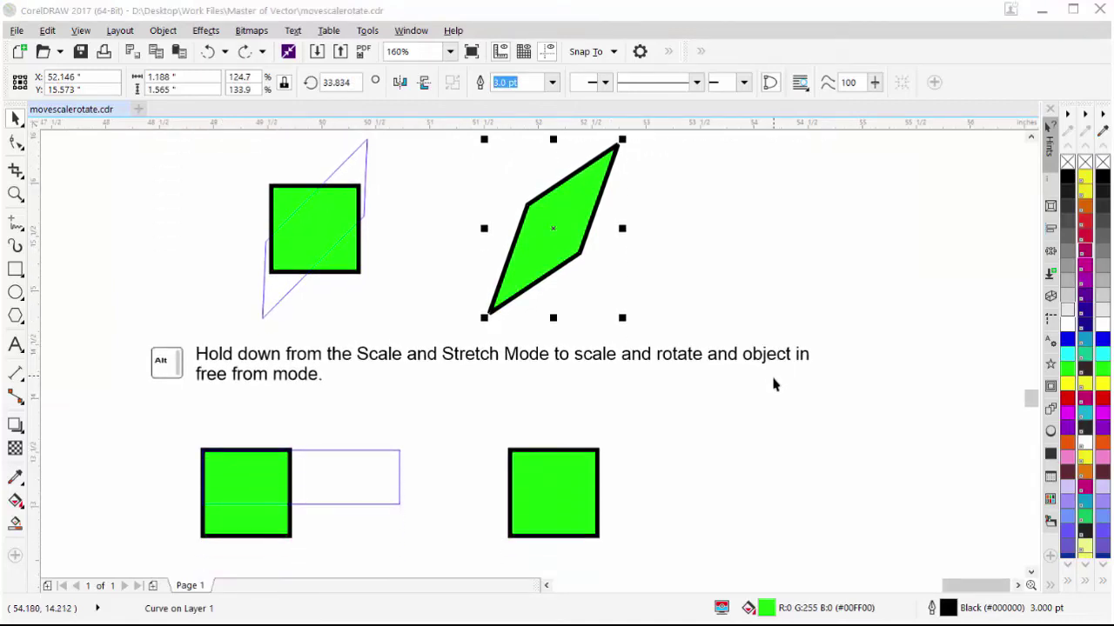
- Alt-scale the free-form example square into a flat 2.365 × 0.507 inch bar
click(562, 477)
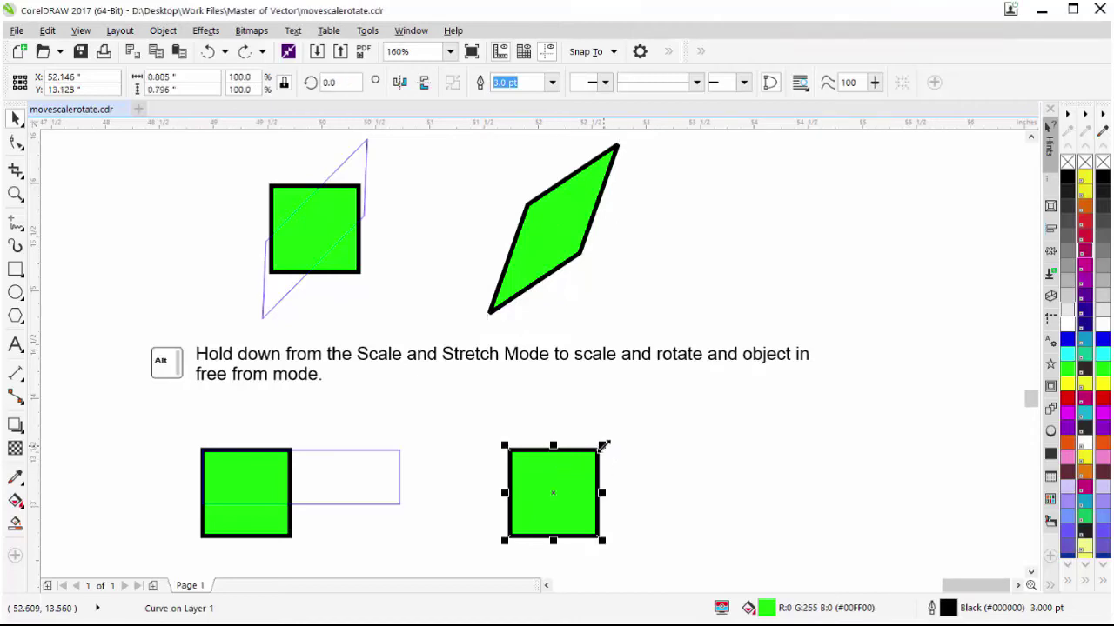
drag(603, 444, 699, 398)
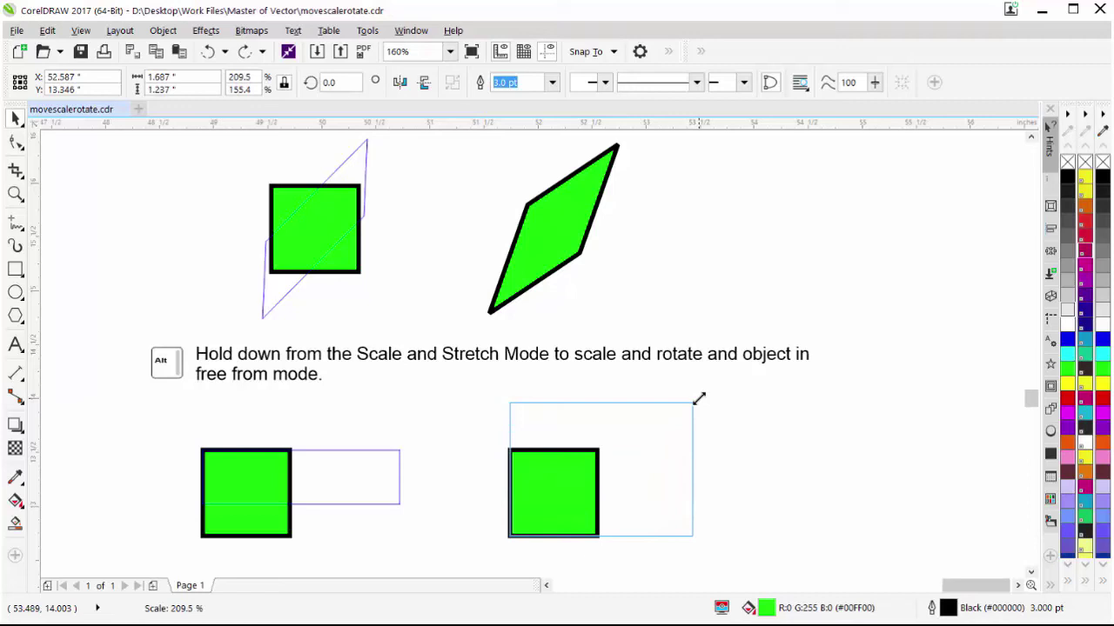
drag(698, 398, 772, 475)
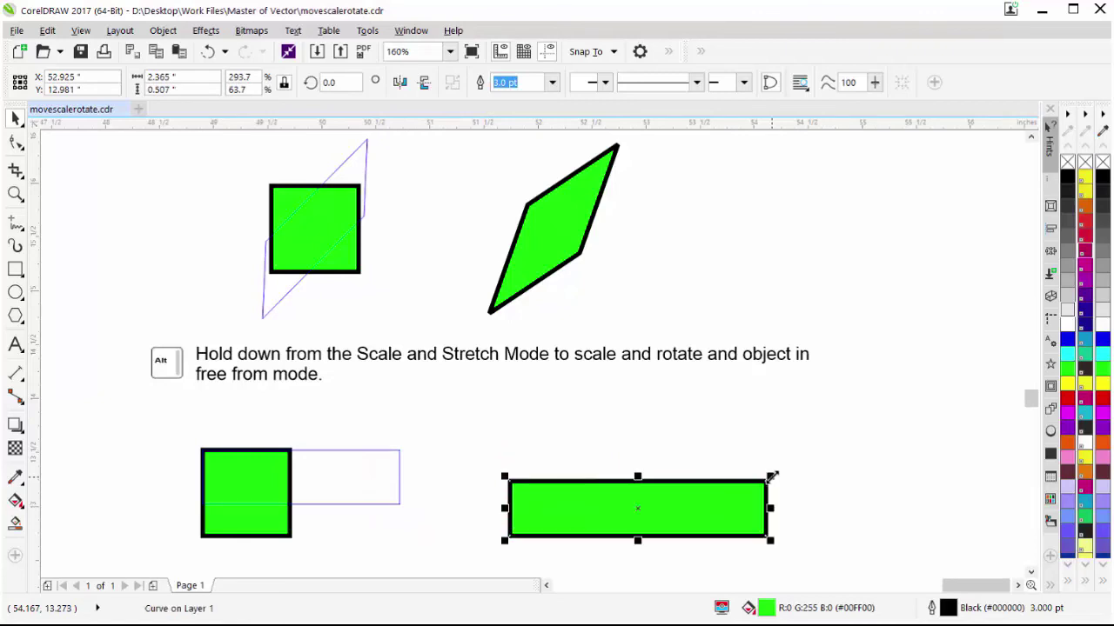
scroll(806, 375, down, 3)
- Shift+Alt-scale the square from its centre into a thin 3.69 × 0.455 inch bar
scroll(805, 374, down, 5)
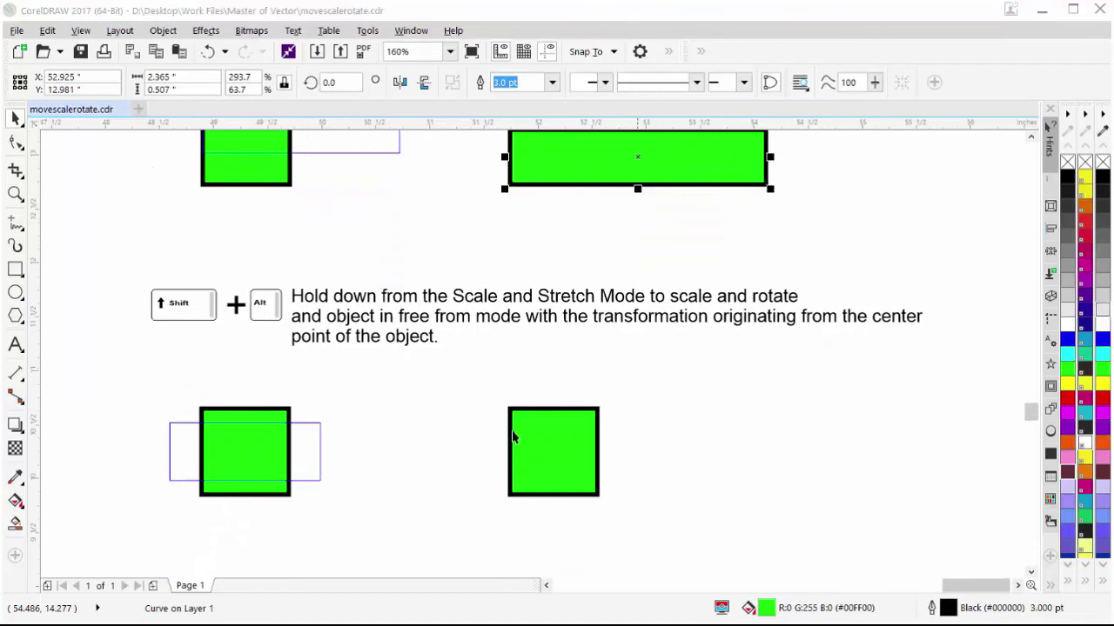
click(555, 451)
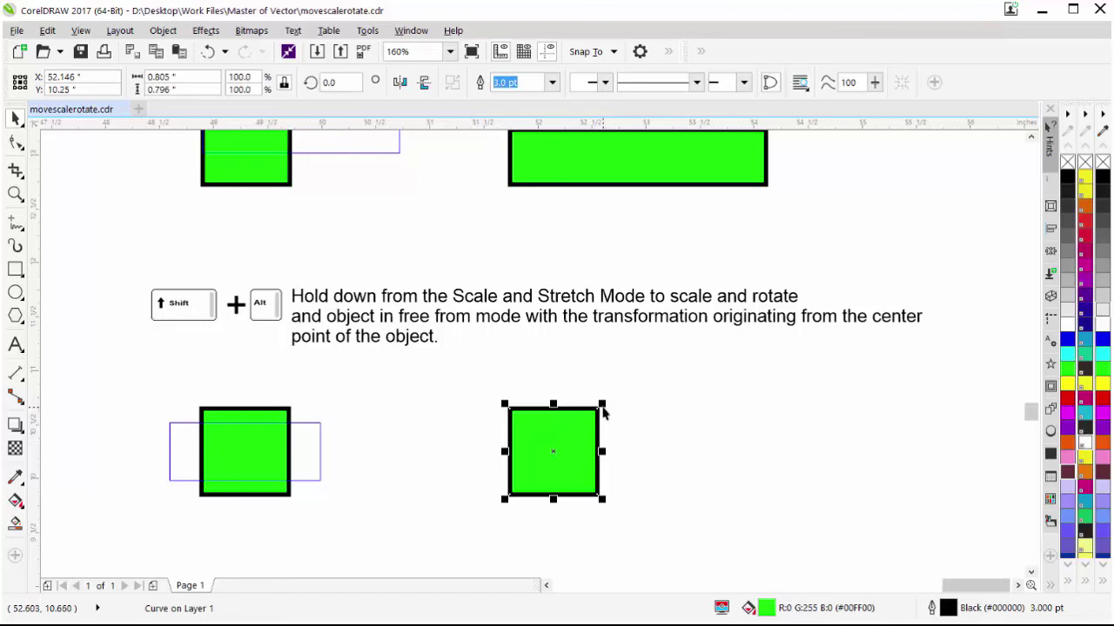
drag(602, 404, 758, 424)
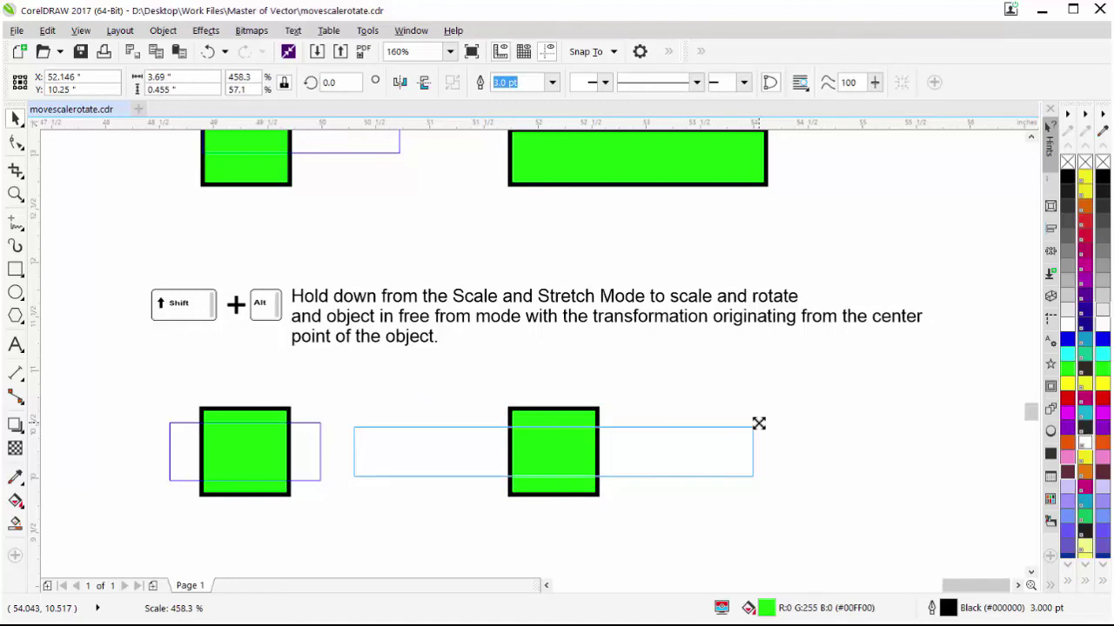
drag(759, 424, 759, 423)
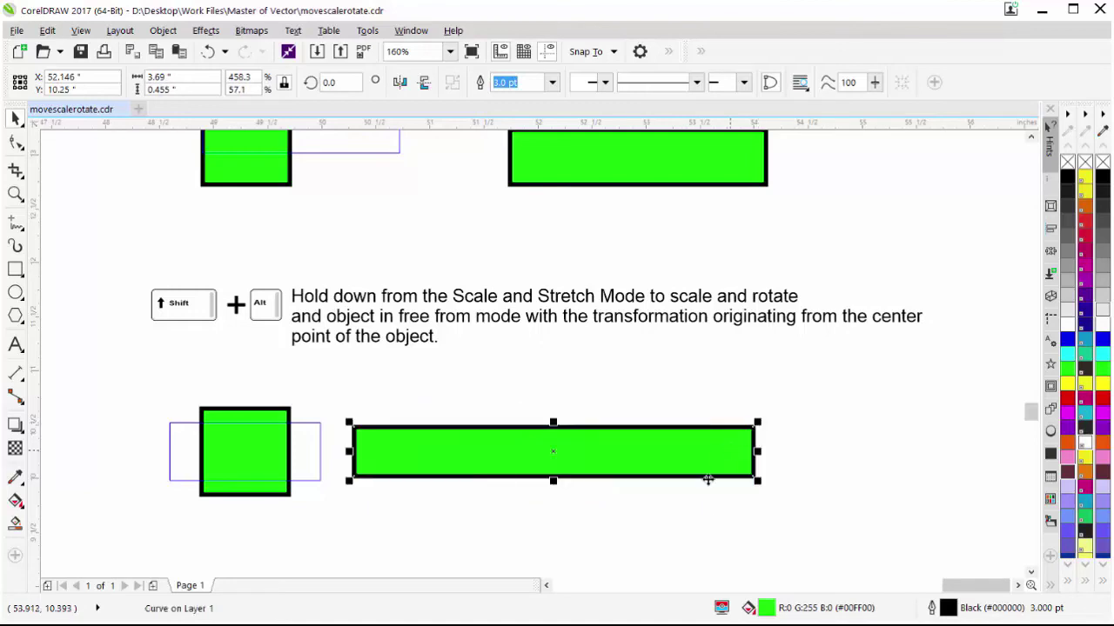
scroll(646, 451, down, 3)
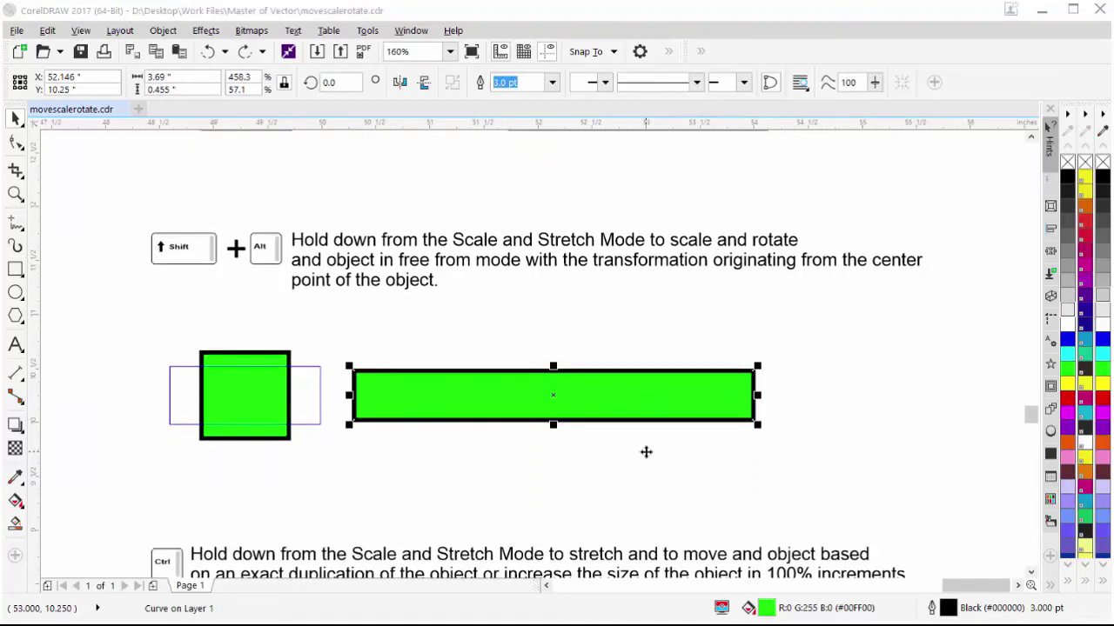
- Ctrl-stretch the Ctrl example square to exactly double its width
scroll(646, 452, down, 3)
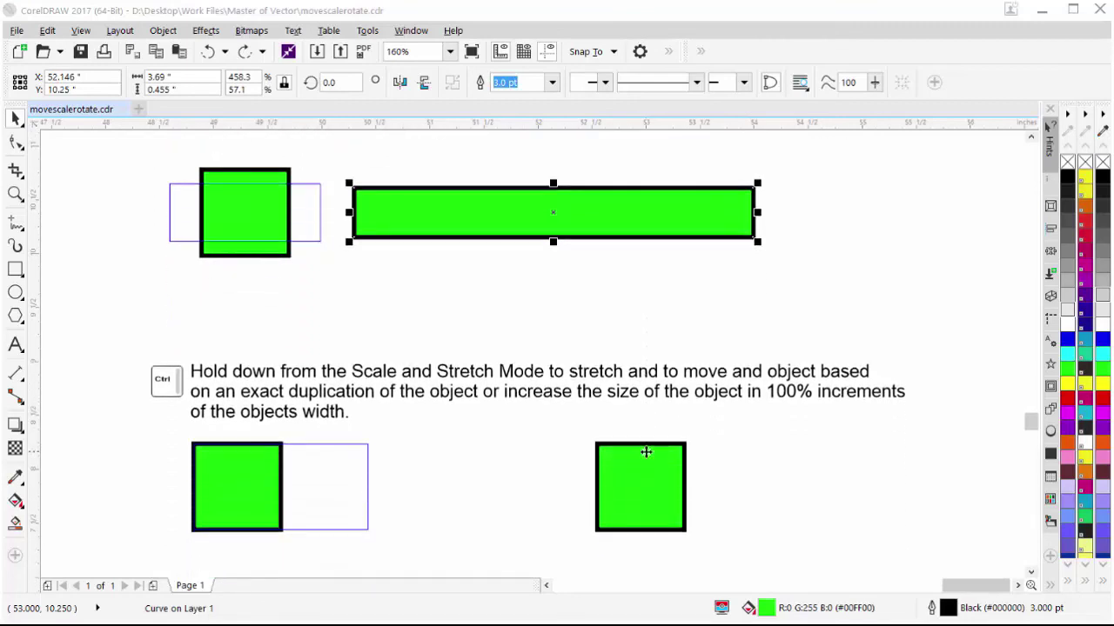
click(645, 455)
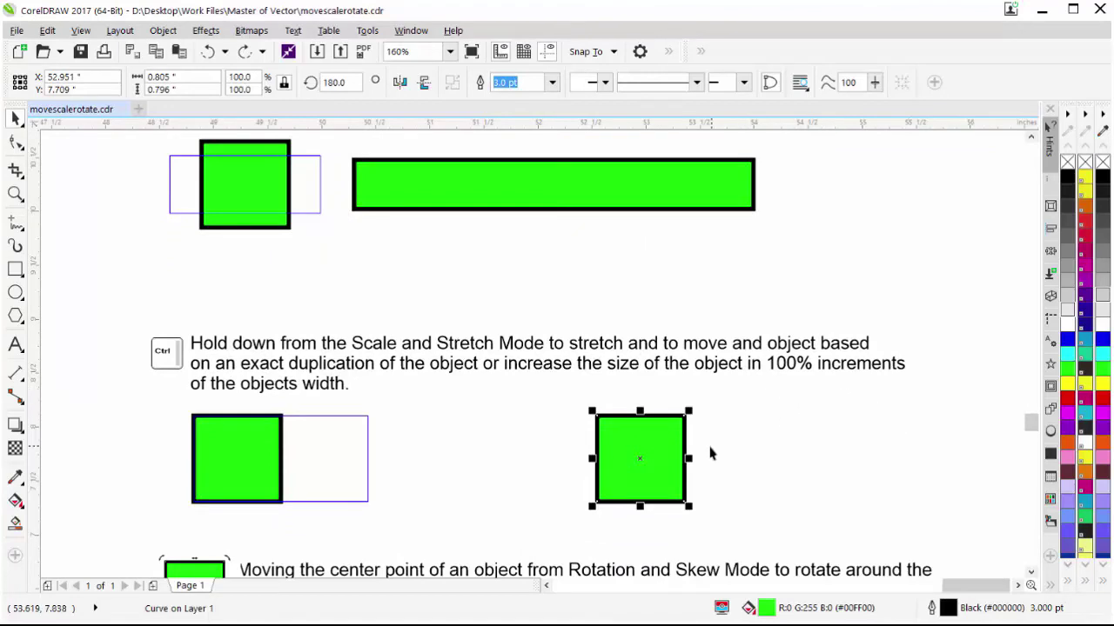
key(Escape)
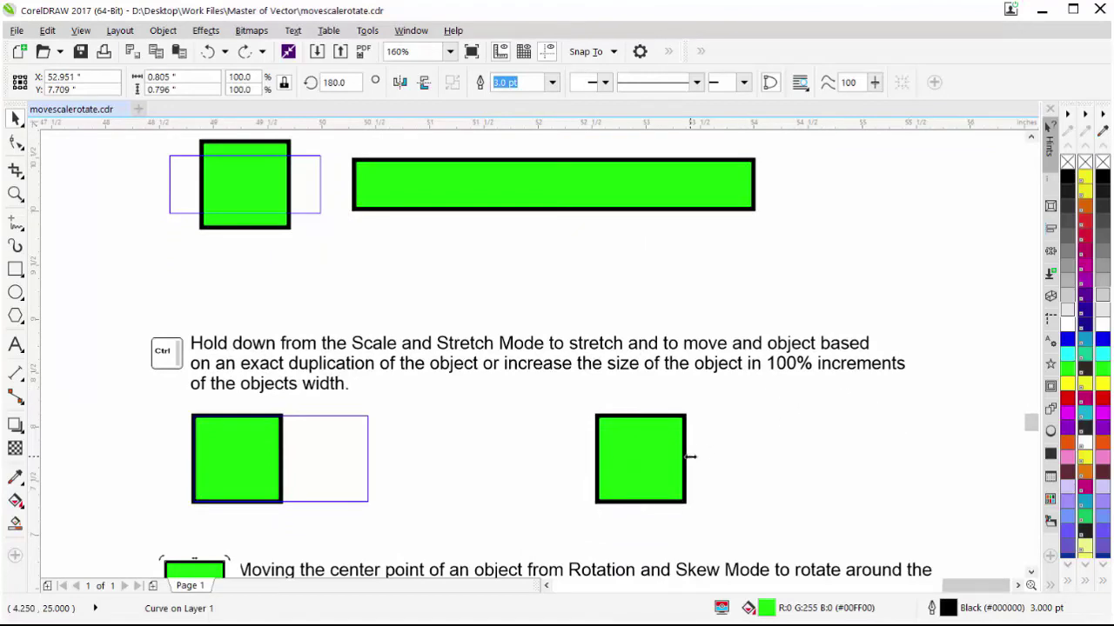
drag(690, 456, 756, 453)
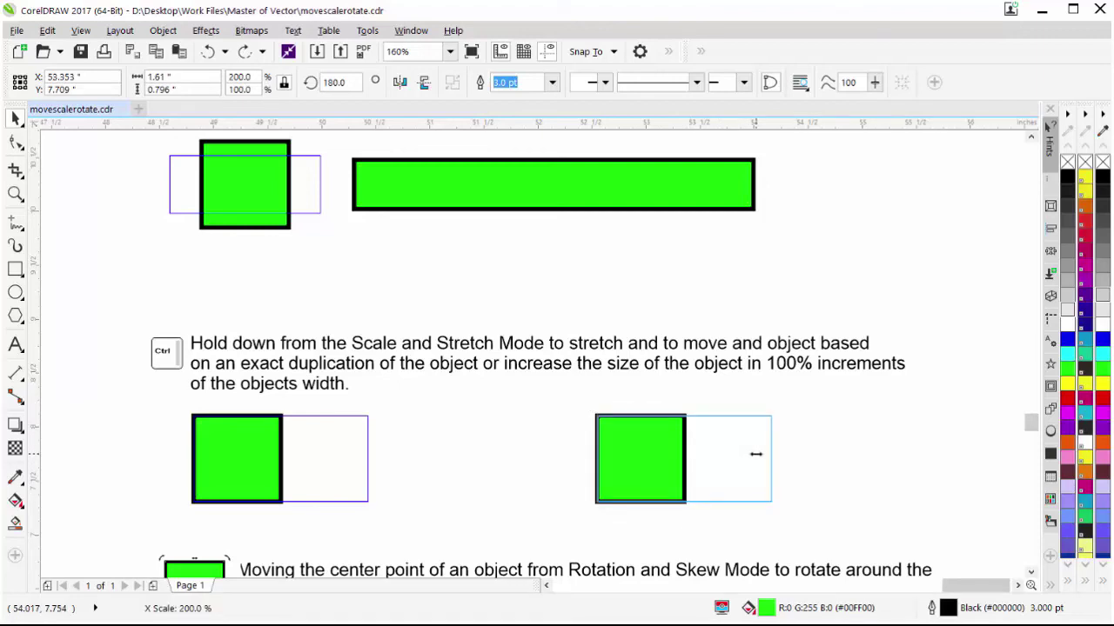
drag(755, 453, 757, 454)
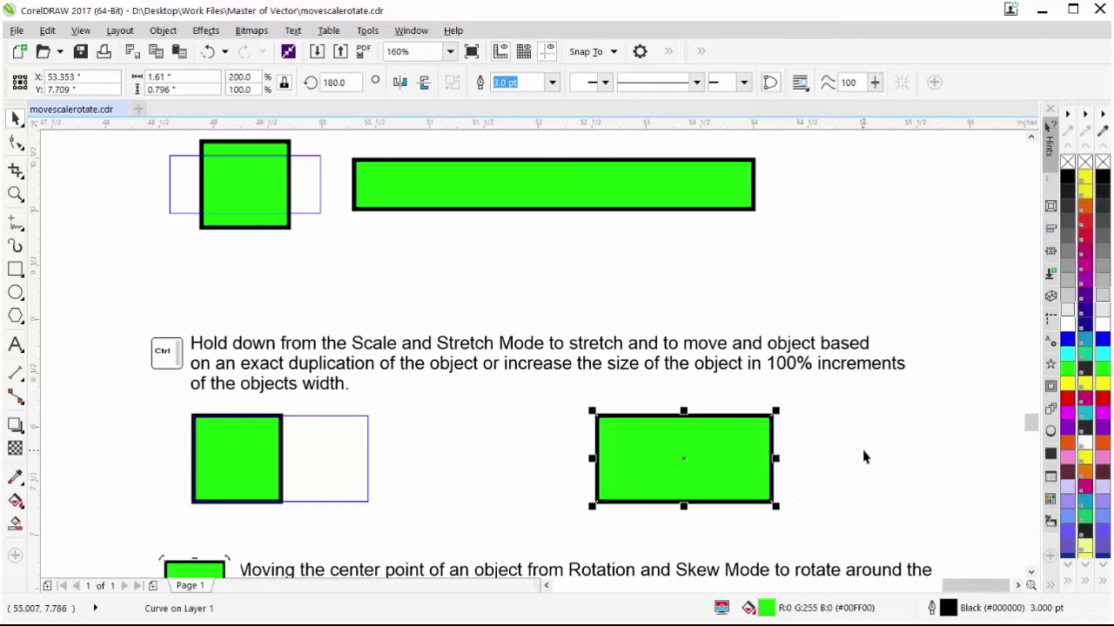
- Mirror the double-width rectangle to the left, undoing the extra height change (1.61 × 0.796 in)
drag(774, 460, 511, 461)
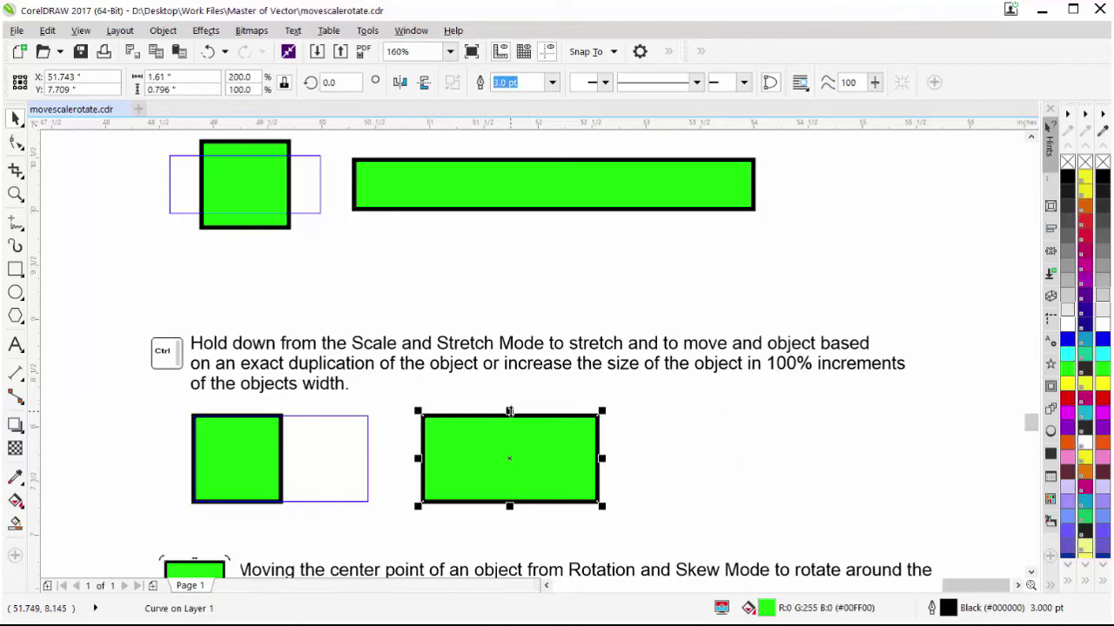
drag(509, 410, 500, 548)
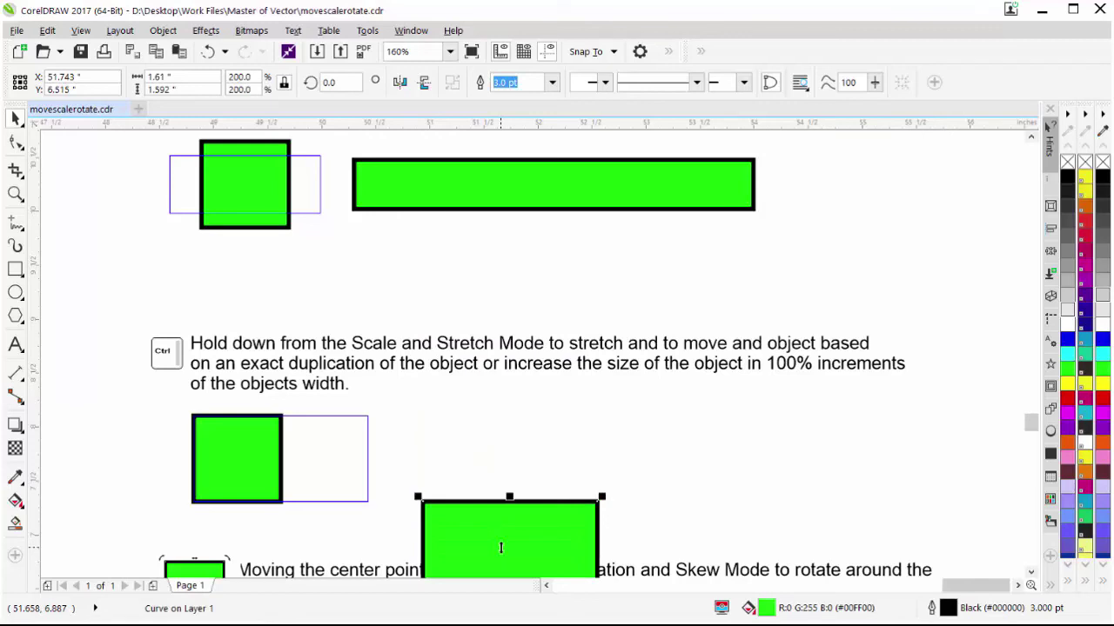
key(ctrl+z)
key(ctrl+z)
- Put the small green square in rotate mode and move its centre point down-right
key(Tab)
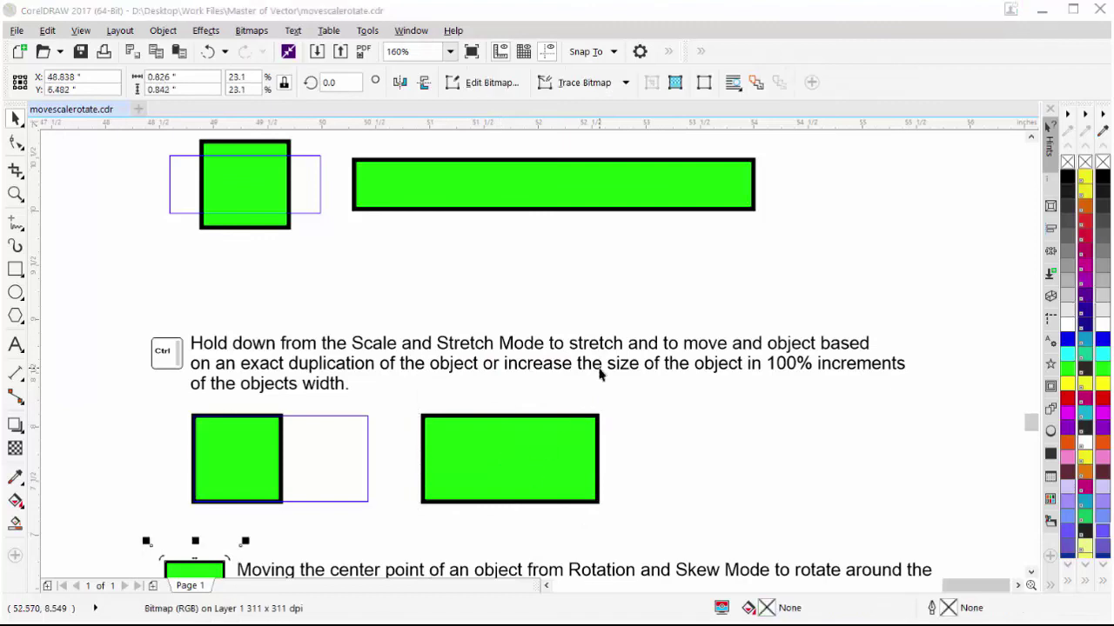
scroll(599, 373, down, 1)
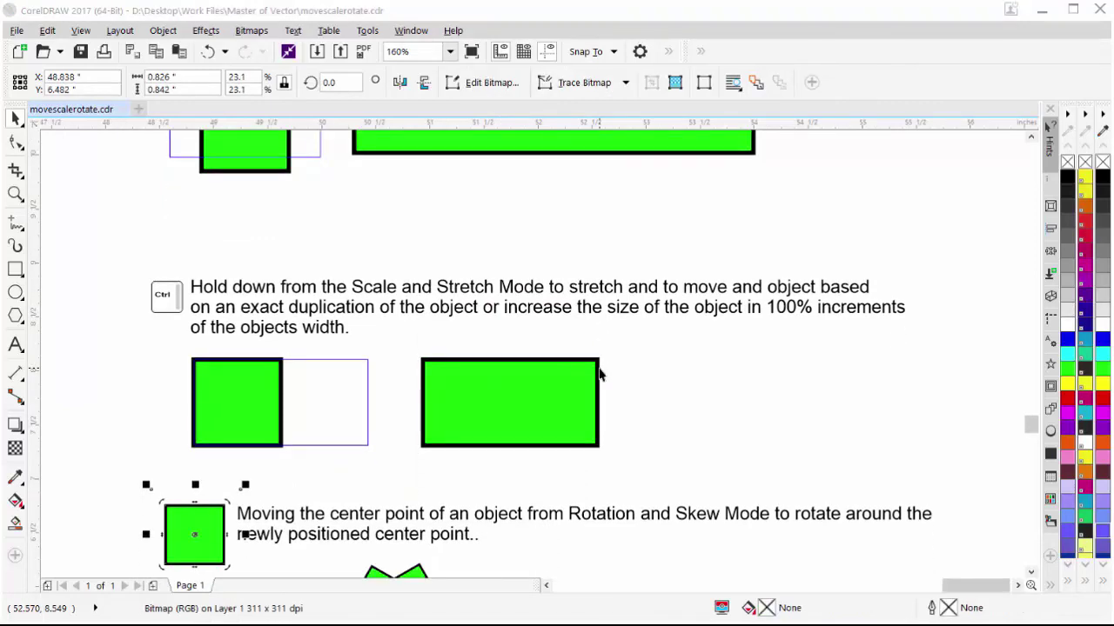
scroll(600, 373, down, 1)
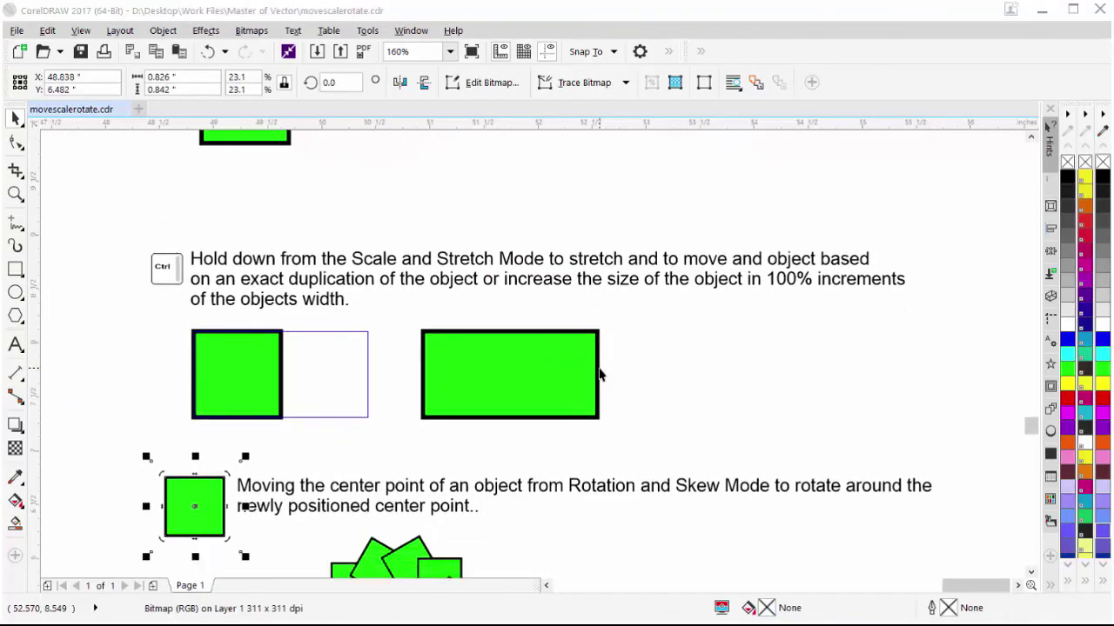
scroll(599, 374, down, 1)
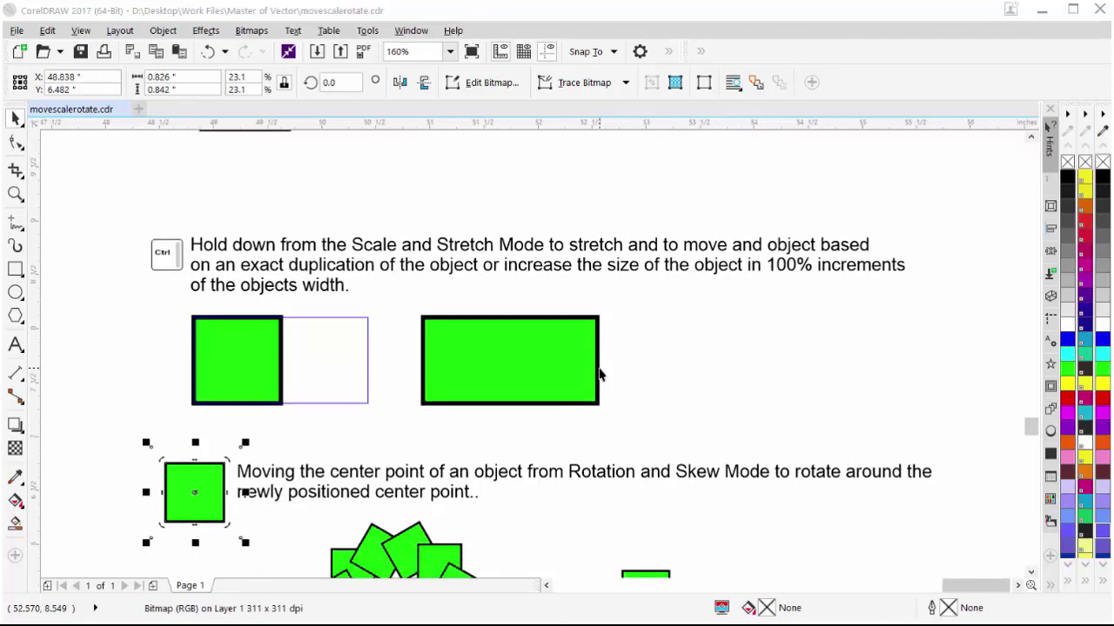
scroll(599, 373, down, 3)
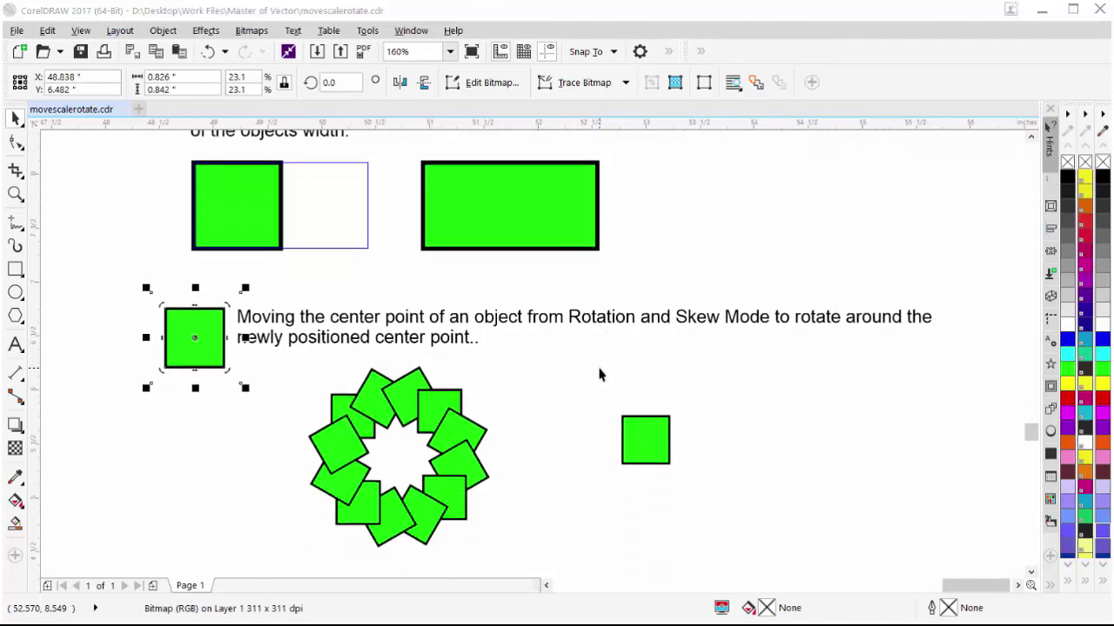
scroll(600, 373, down, 2)
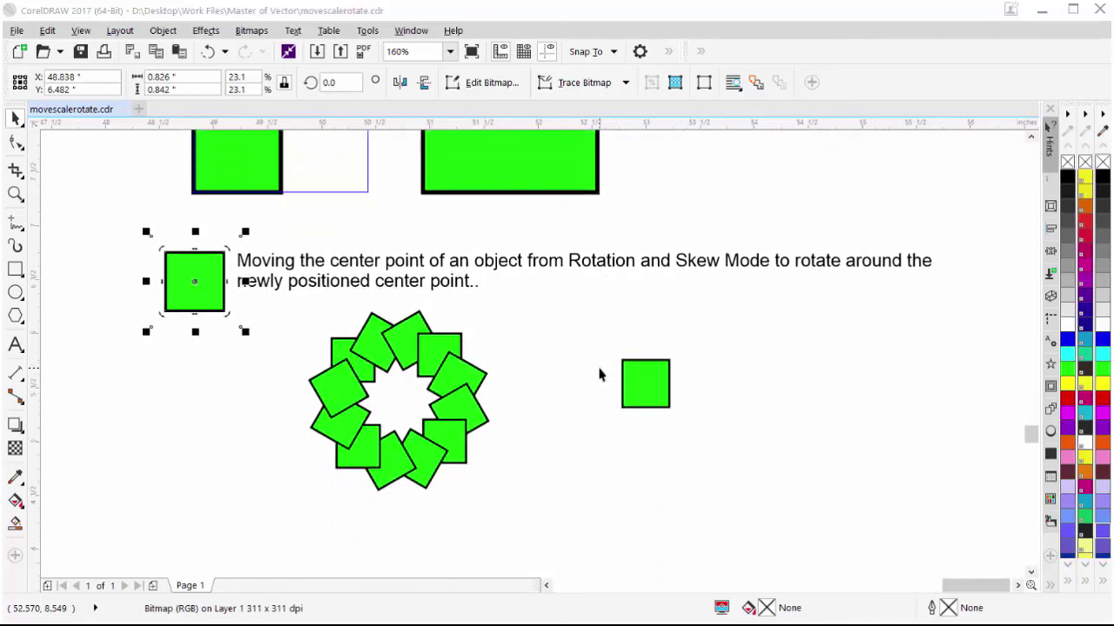
click(645, 390)
click(657, 393)
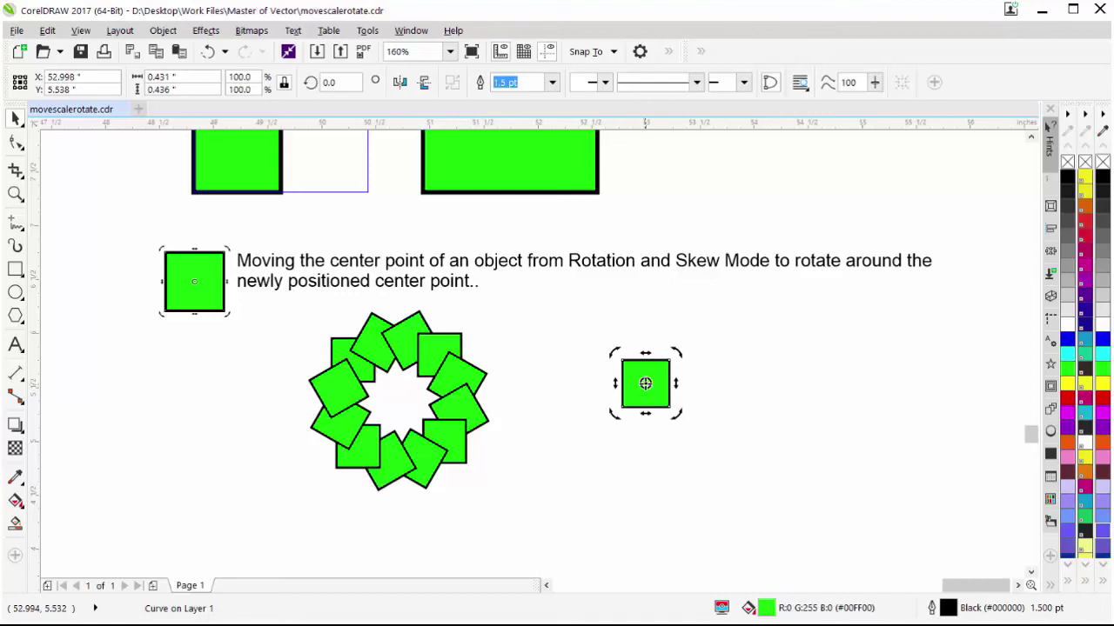
drag(645, 383, 727, 471)
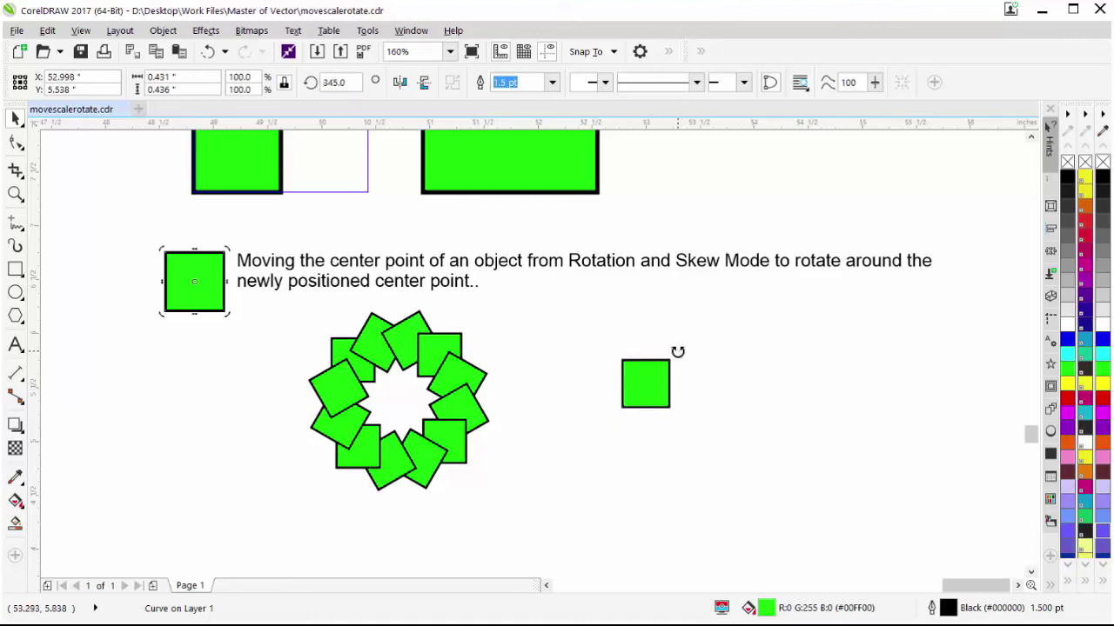
- Rotate a duplicate around the moved centre, then repeat with Ctrl+R to complete the ring
drag(681, 351, 763, 375)
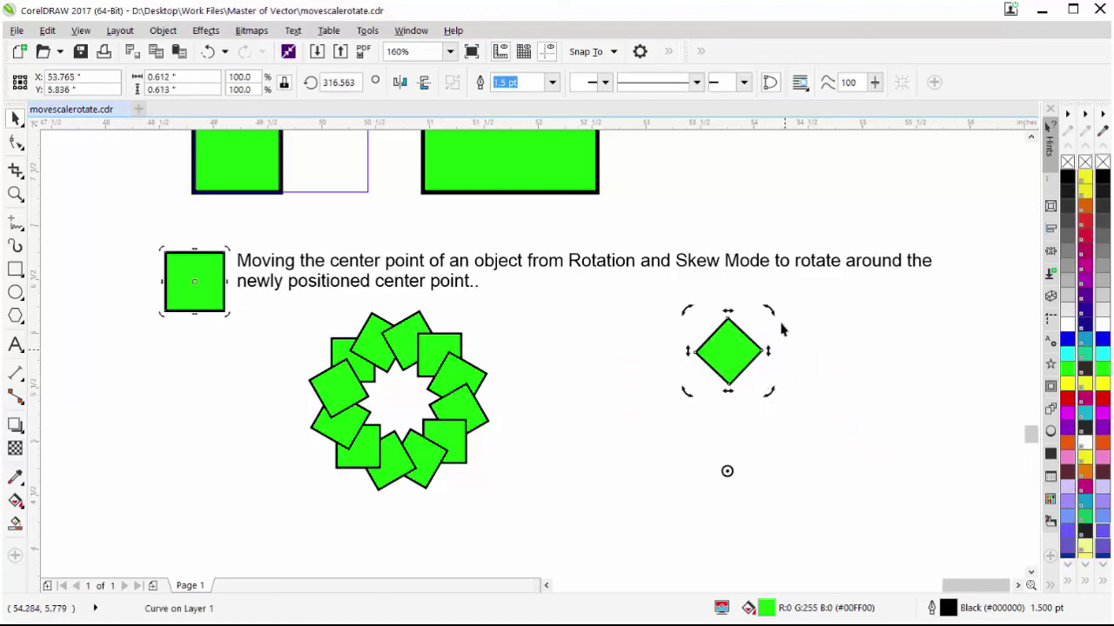
drag(769, 311, 797, 330)
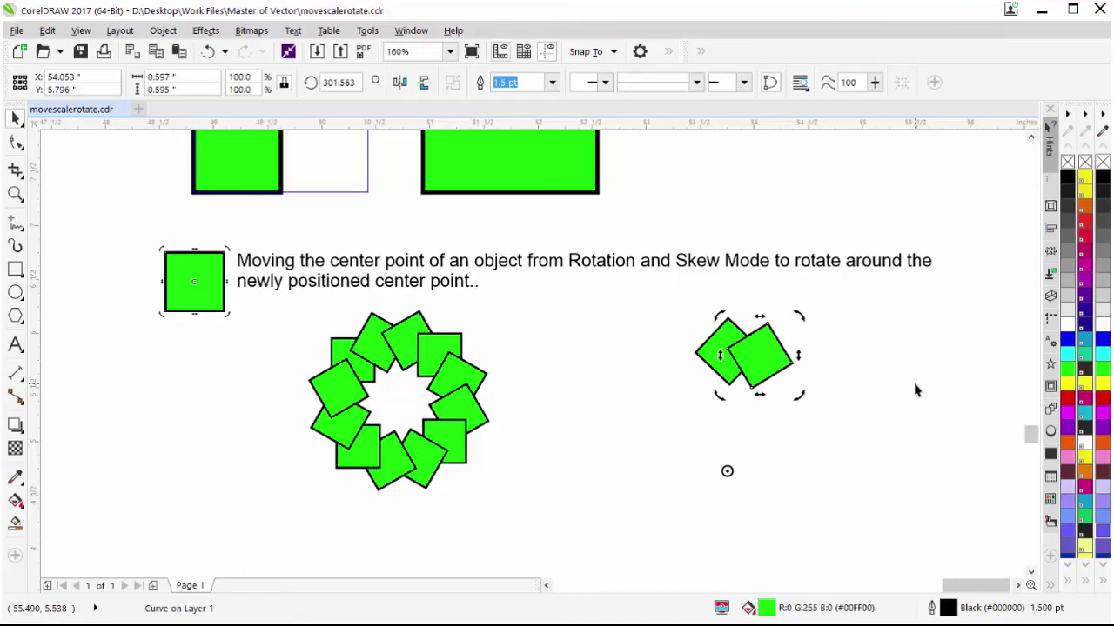
key(ctrl+r)
key(ctrl+r)
key(ctrl+r)
key(ctrl+r)
key(ctrl+r)
key(ctrl+r)
key(ctrl+r)
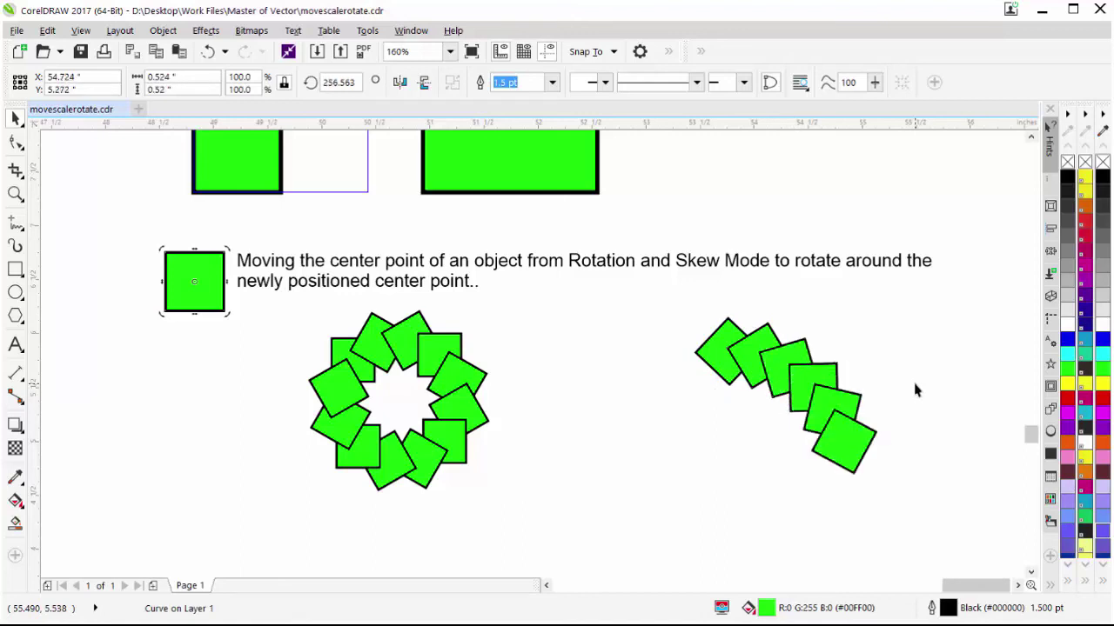
key(ctrl+r)
key(ctrl+r)
key(ctrl+r)
key(ctrl+r)
key(ctrl+r)
key(ctrl+r)
key(ctrl+r)
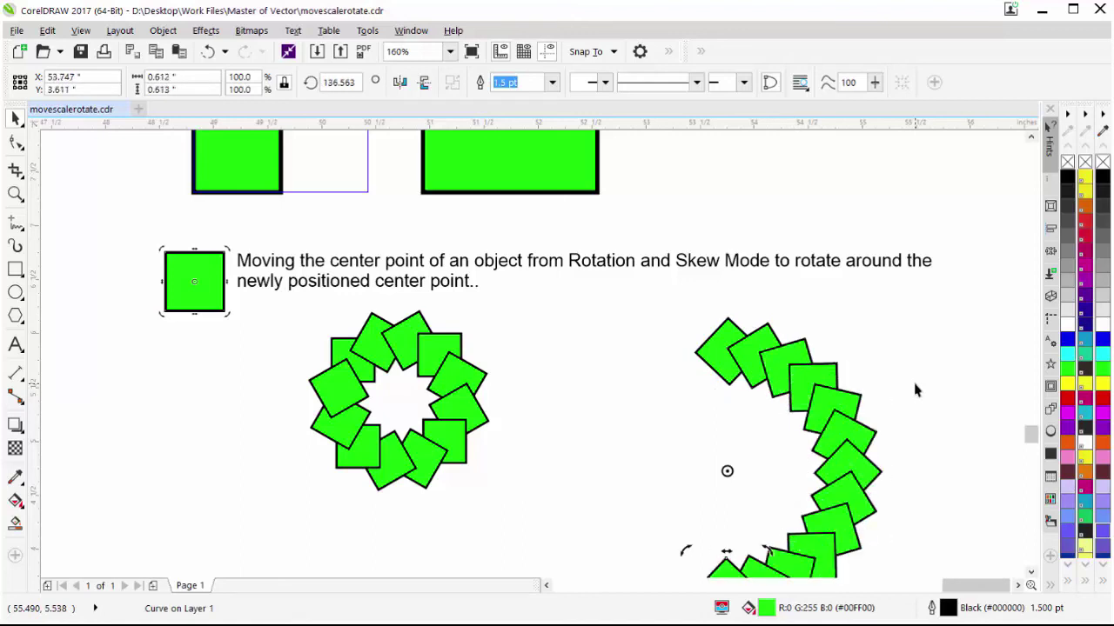
key(ctrl+r)
key(ctrl+r)
key(ctrl+r)
key(ctrl+r)
key(ctrl+r)
key(ctrl+r)
key(ctrl+r)
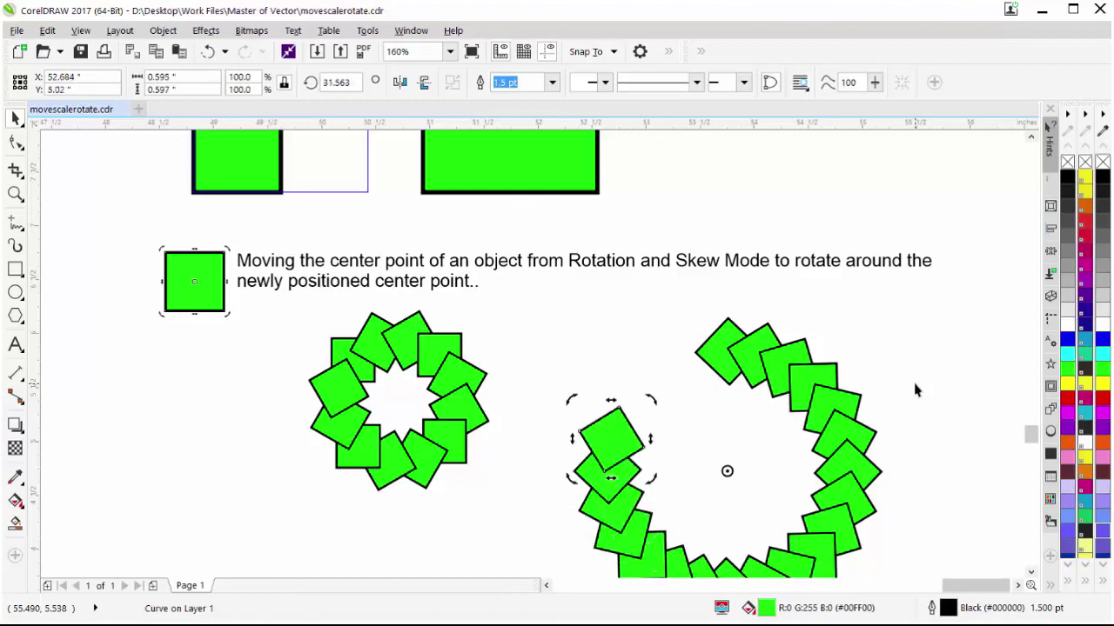
key(ctrl+r)
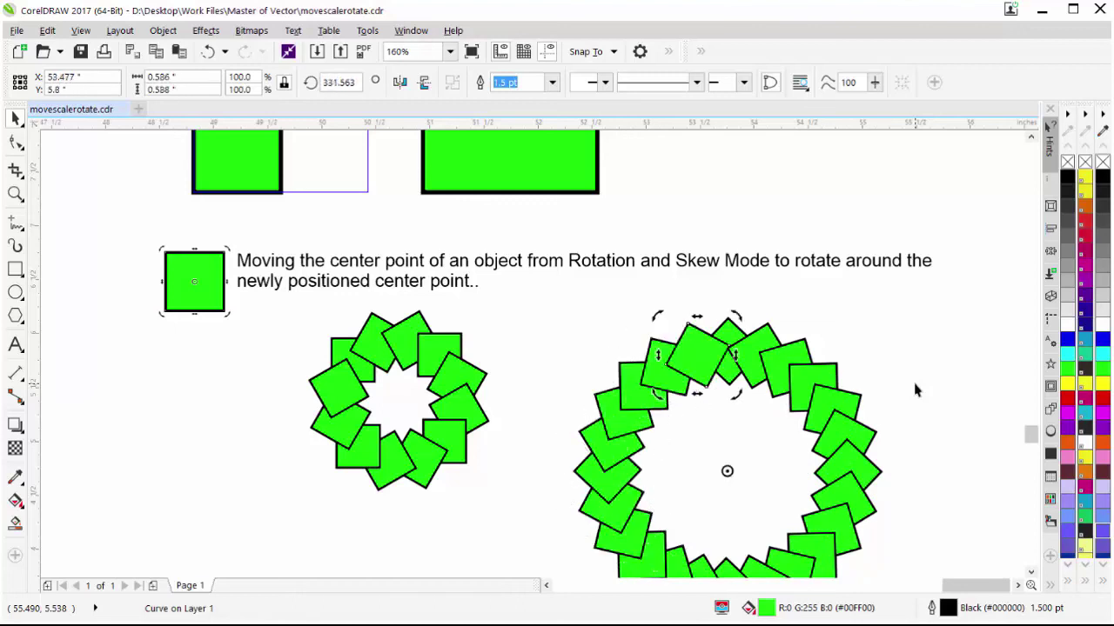